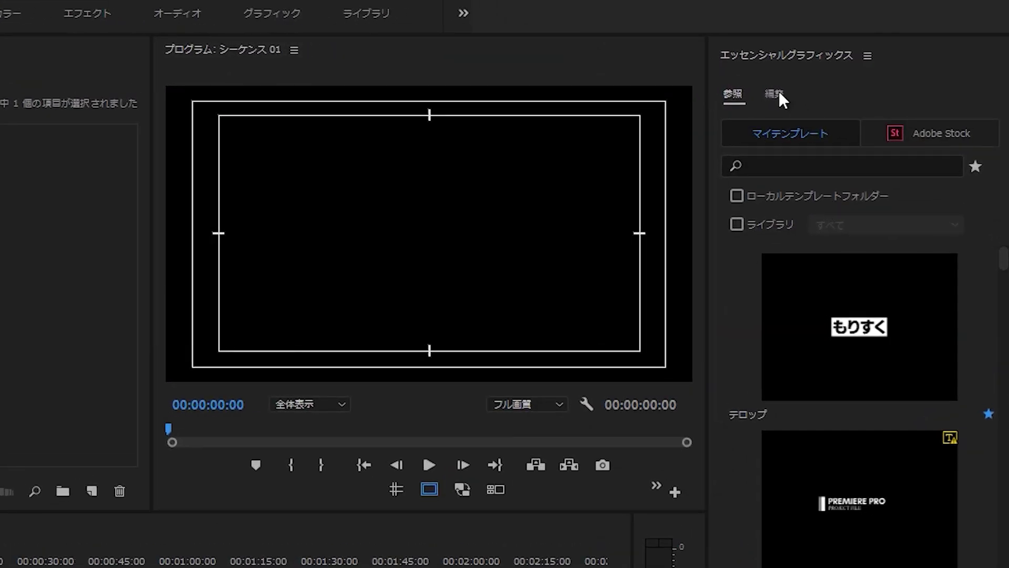
- Add a rectangle layer (Shape 01) and stretch it into a wide bar across the frame's bottom
{"action": "left_click", "coordinate": [776, 94]}
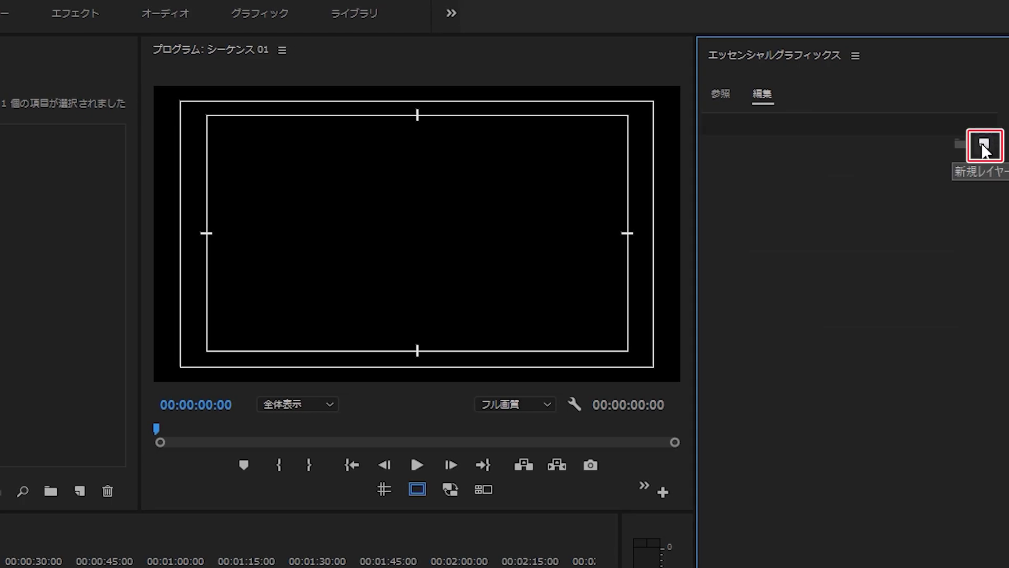
{"action": "left_click", "coordinate": [983, 149]}
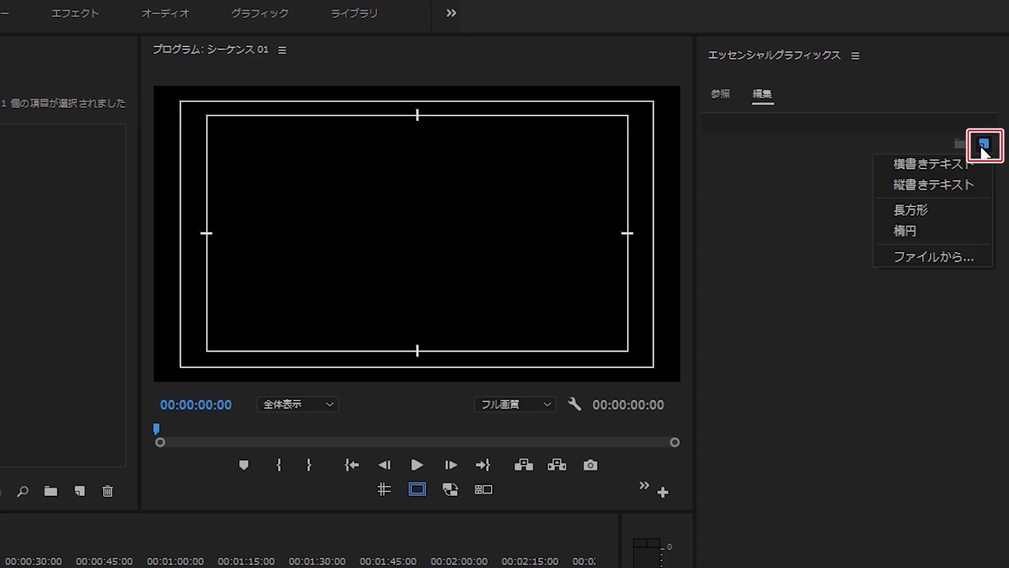
{"action": "left_click", "coordinate": [956, 214]}
{"action": "mouse_move", "coordinate": [434, 237]}
{"action": "left_mouse_down"}
{"action": "mouse_move", "coordinate": [258, 336]}
{"action": "mouse_move", "coordinate": [649, 324]}
{"action": "left_mouse_up"}
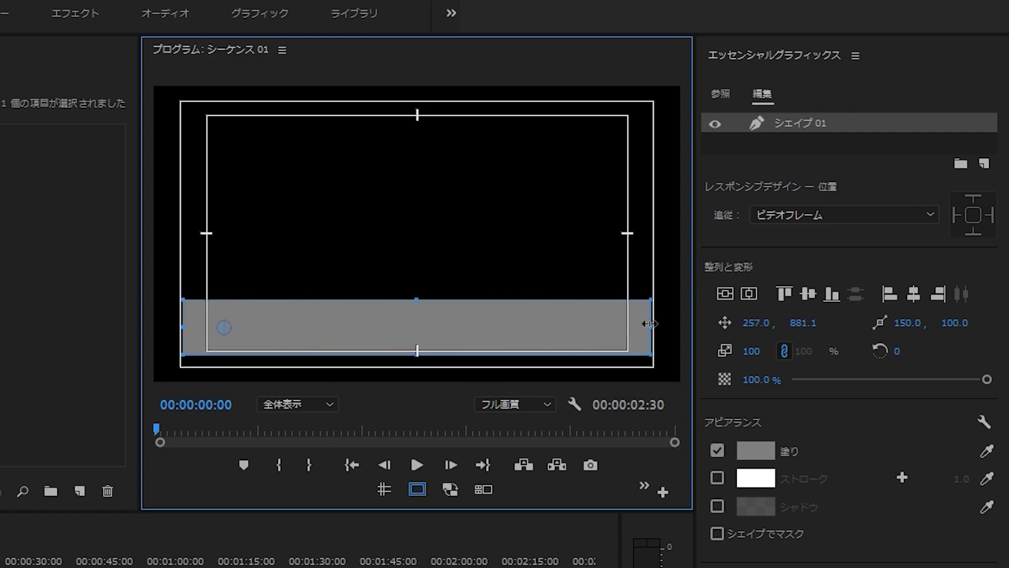
{"action": "left_click_drag", "start_coordinate": [415, 355], "coordinate": [420, 373]}
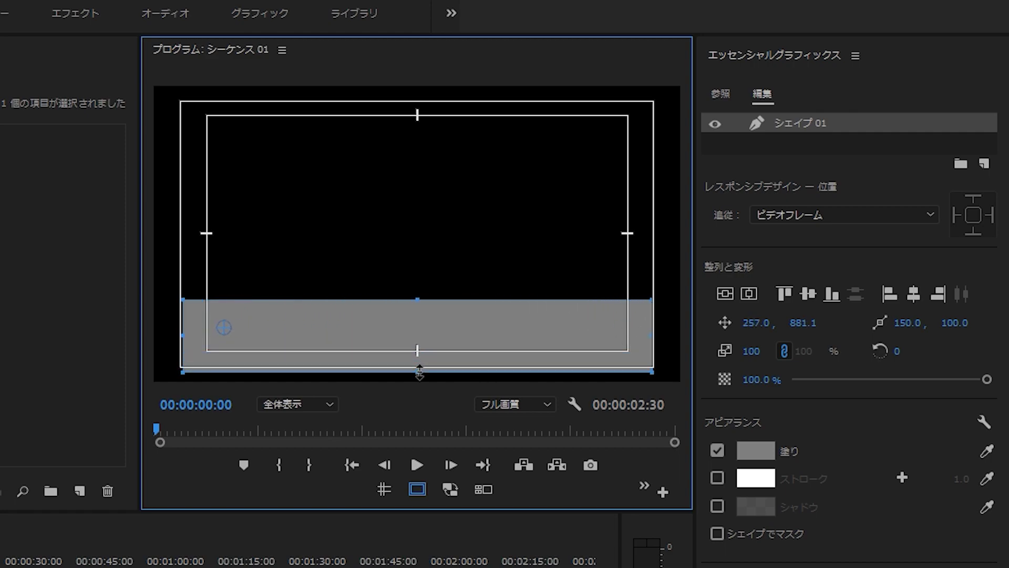
{"action": "left_click_drag", "start_coordinate": [477, 329], "coordinate": [475, 326]}
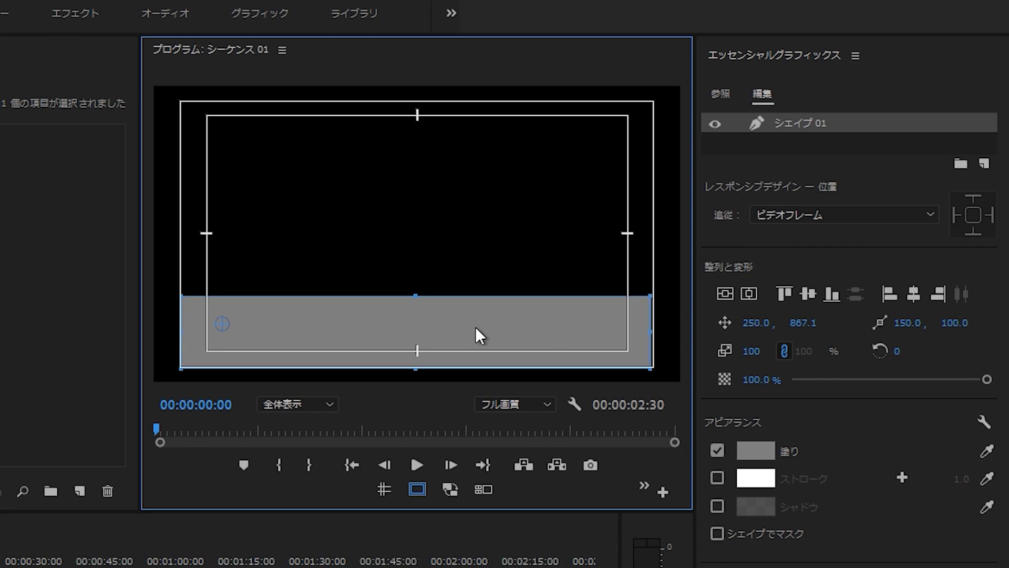
{"action": "left_click", "coordinate": [762, 447]}
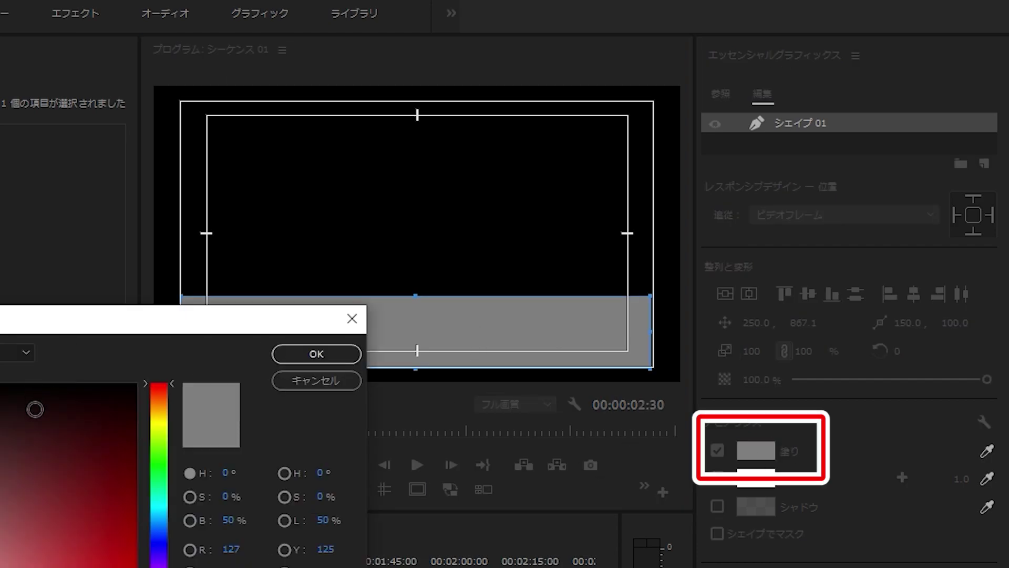
- Give the bar a white fill and turn on a blue 2764FF stroke
{"action": "key", "text": "Return"}
{"action": "left_click", "coordinate": [717, 476]}
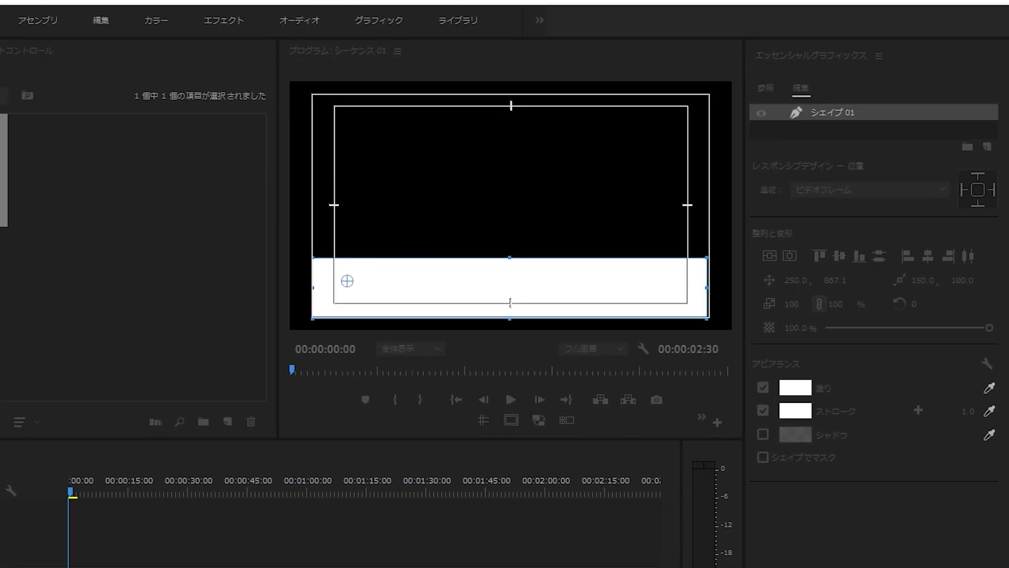
{"action": "left_click", "coordinate": [757, 479]}
{"action": "left_click_drag", "start_coordinate": [111, 158], "coordinate": [116, 169]}
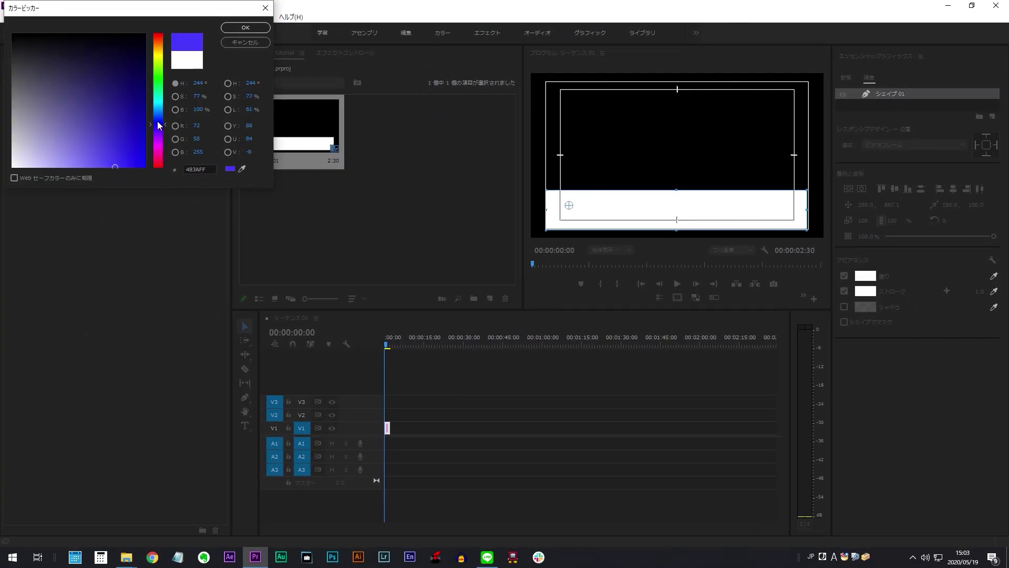
{"action": "left_click_drag", "start_coordinate": [159, 125], "coordinate": [158, 116]}
{"action": "left_click", "coordinate": [122, 154]}
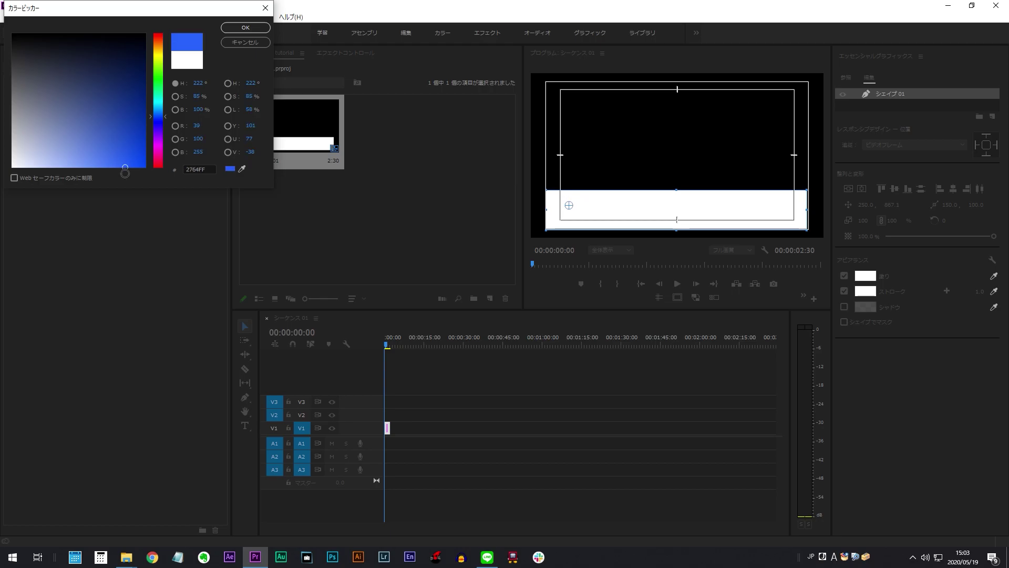
{"action": "key", "text": "Return"}
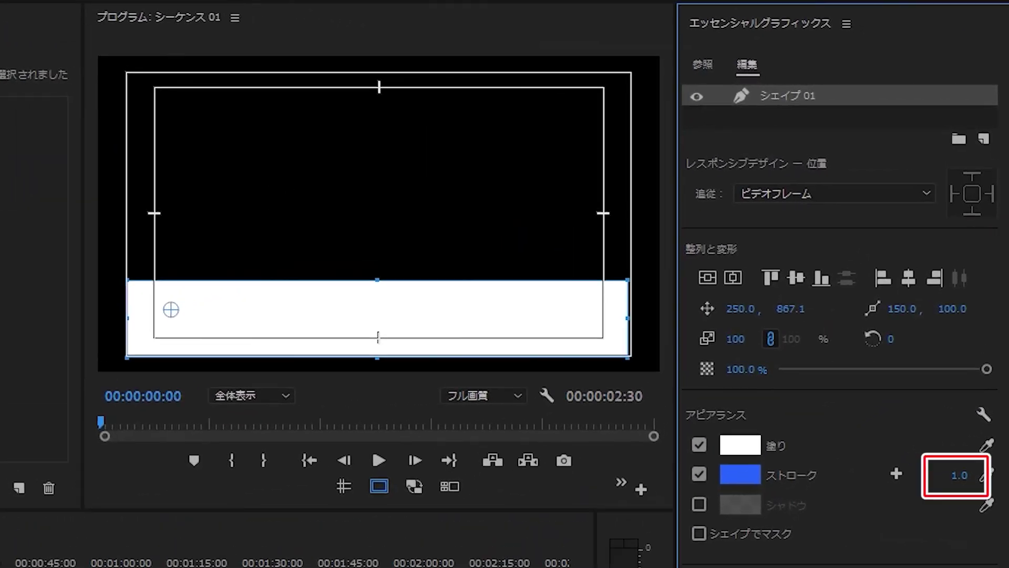
- Set the bar's blue stroke width to 20
{"action": "left_click_drag", "start_coordinate": [979, 291], "coordinate": [993, 291]}
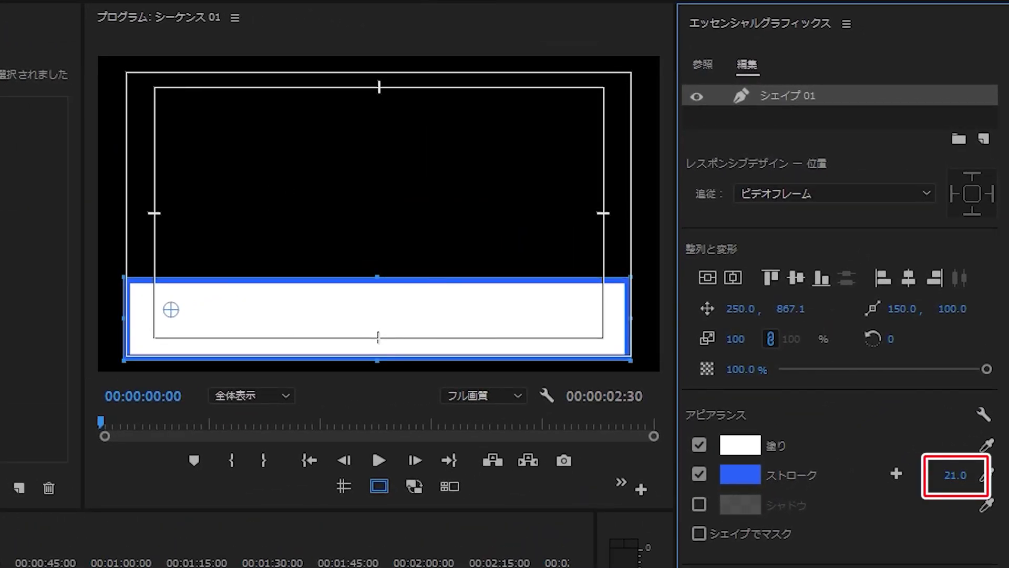
{"action": "left_click", "coordinate": [955, 474]}
{"action": "type", "text": "20"}
{"action": "key", "text": "Return"}
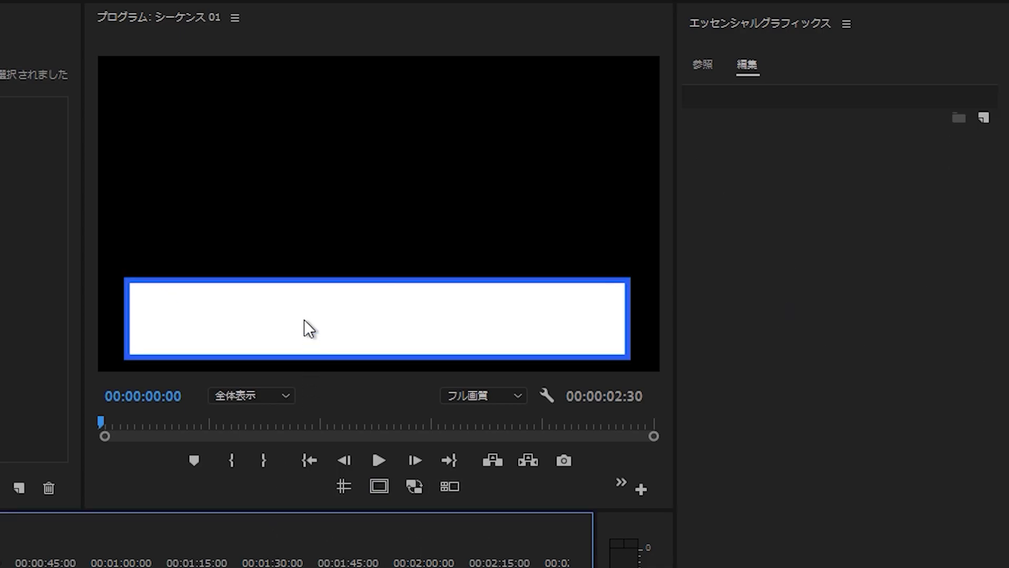
{"action": "left_click", "coordinate": [134, 282]}
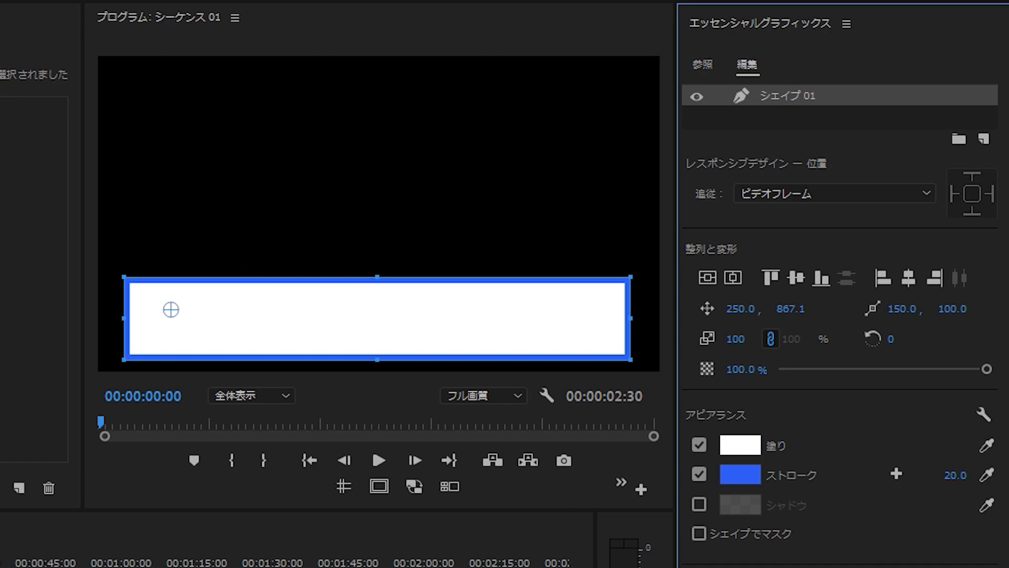
{"action": "left_click", "coordinate": [850, 113]}
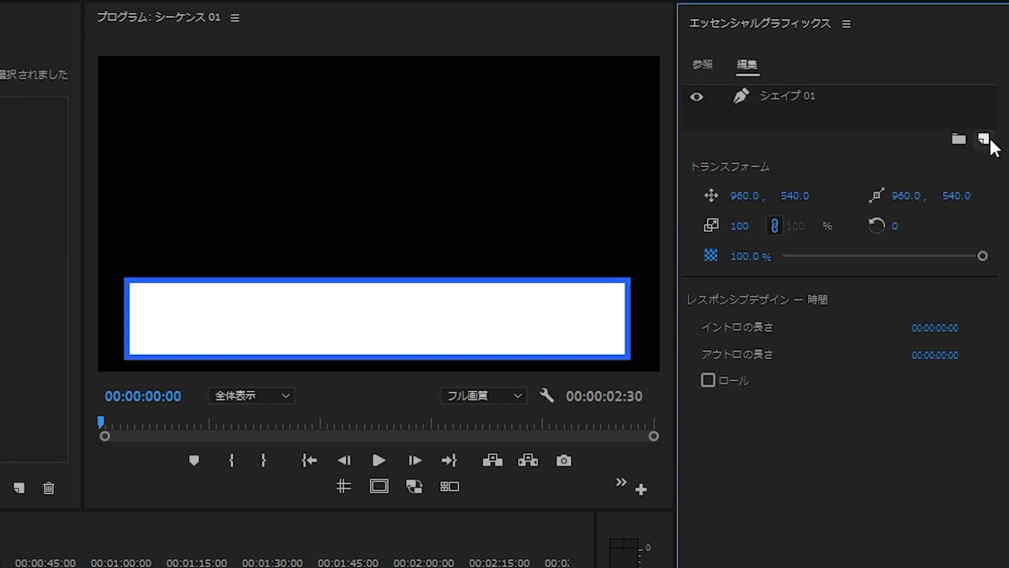
- Add a second rectangle filled with the eyedropped stroke blue, with Stroke turned off
{"action": "left_click", "coordinate": [984, 138]}
{"action": "left_click", "coordinate": [923, 207]}
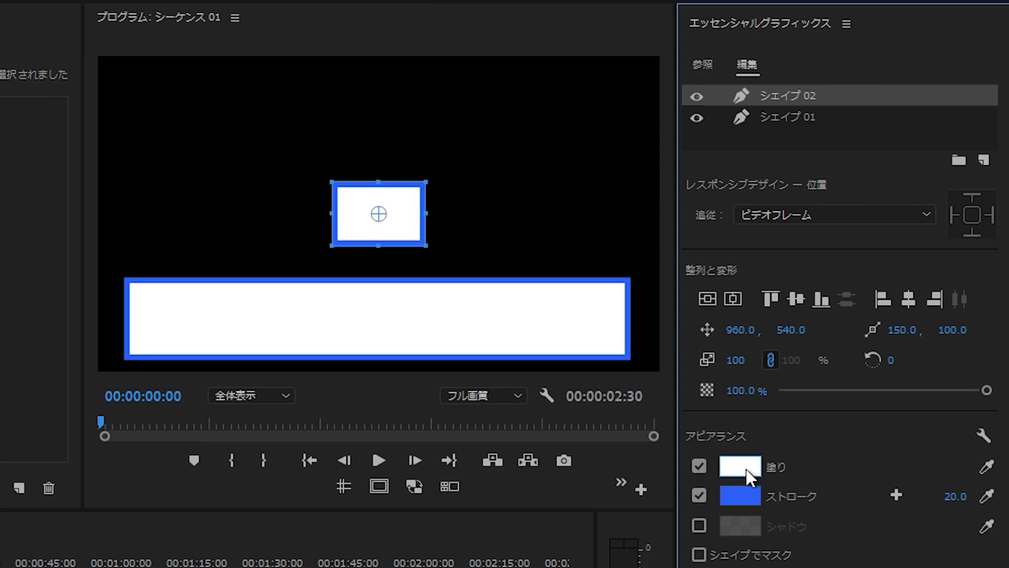
{"action": "left_click", "coordinate": [988, 469]}
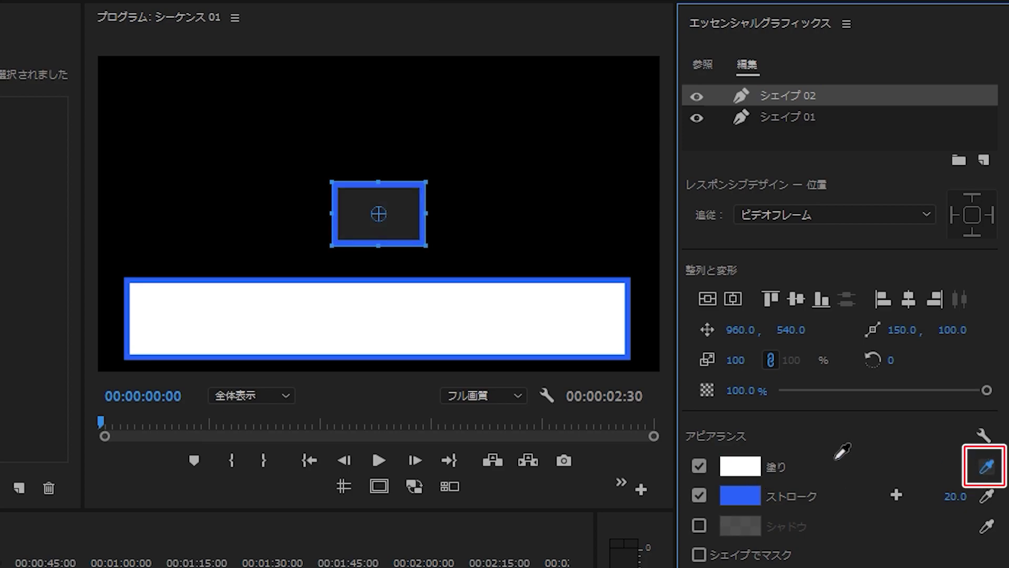
{"action": "left_click", "coordinate": [748, 491]}
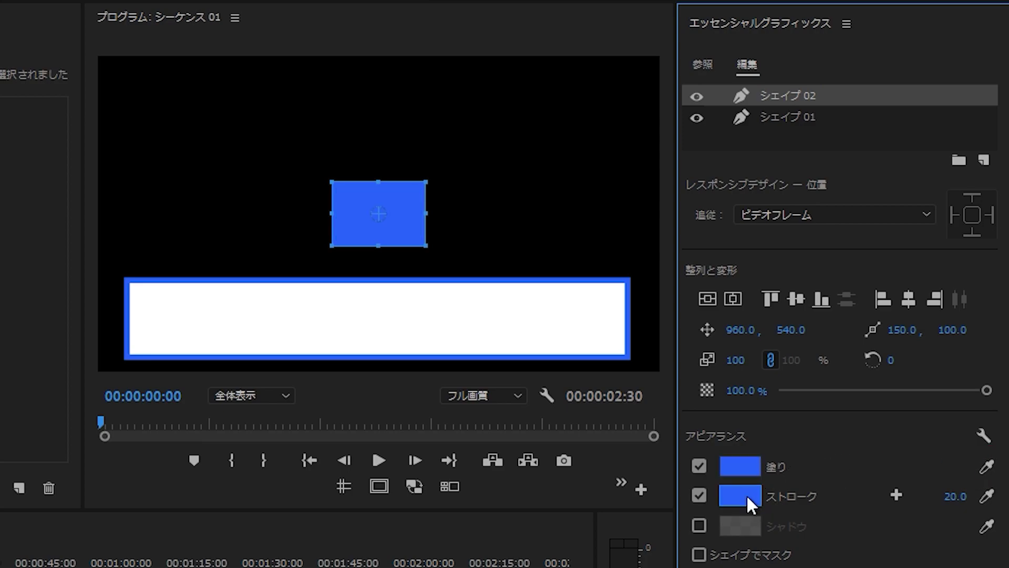
{"action": "left_click", "coordinate": [699, 494]}
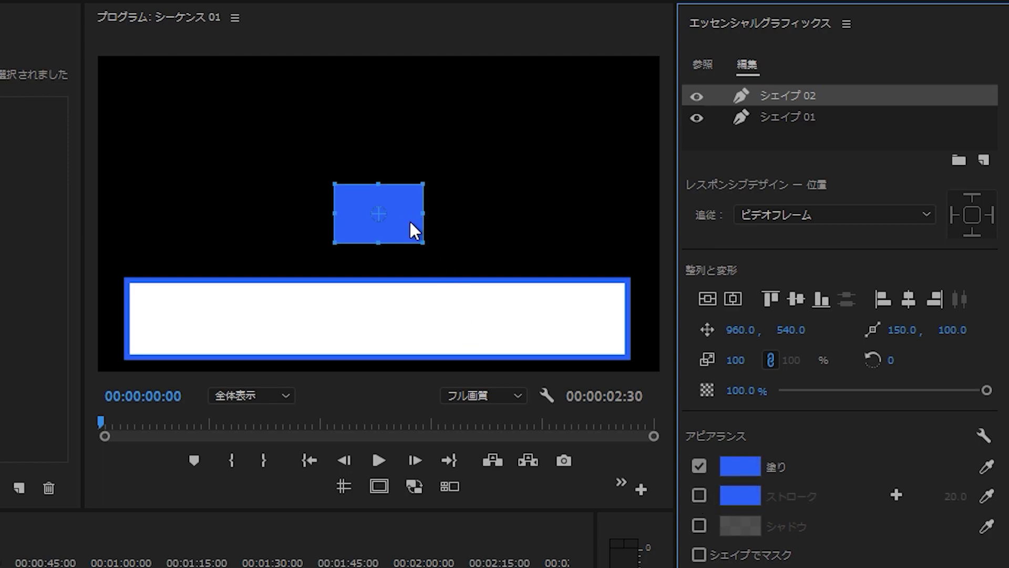
- Move and resize the blue rectangle into a thin tab on the bar's top-left edge
{"action": "left_click_drag", "start_coordinate": [410, 222], "coordinate": [200, 289]}
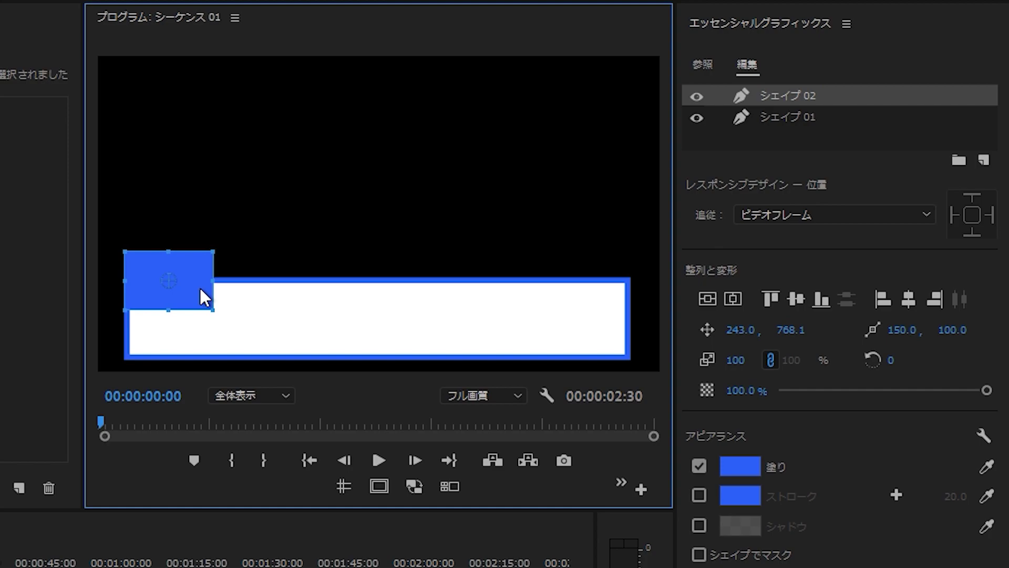
{"action": "left_click_drag", "start_coordinate": [212, 289], "coordinate": [281, 294]}
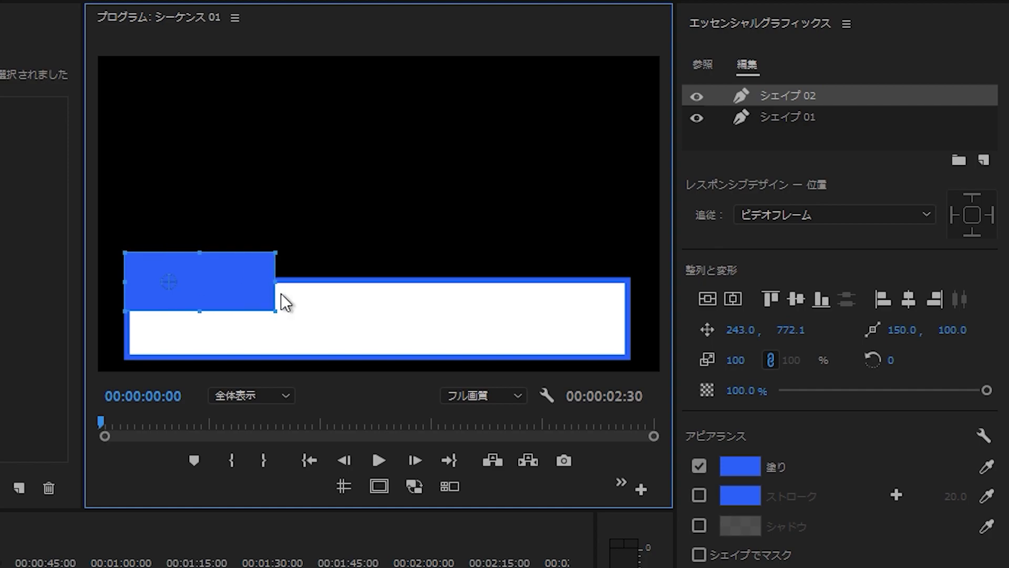
{"action": "left_click_drag", "start_coordinate": [205, 313], "coordinate": [216, 276]}
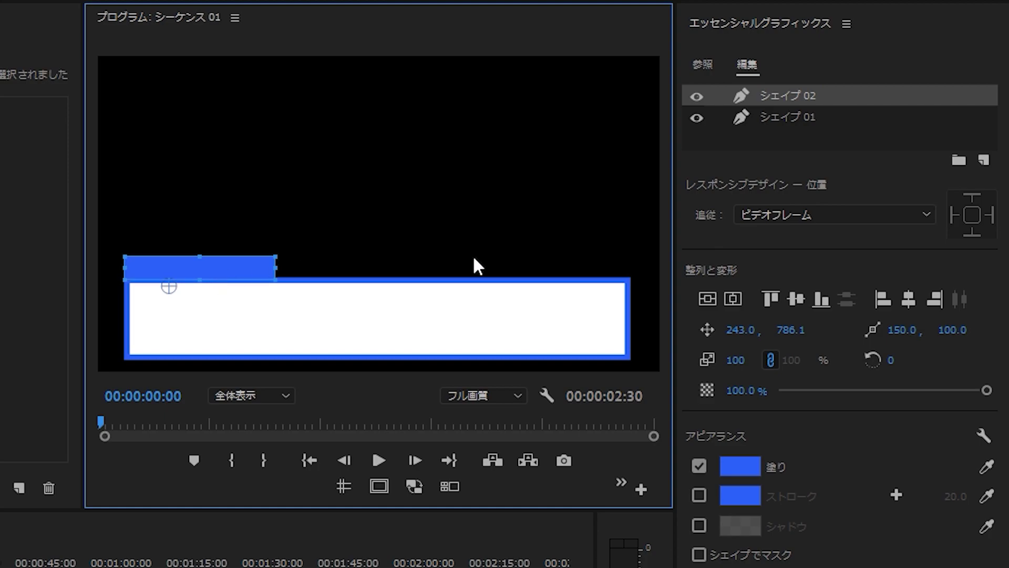
{"action": "left_click", "coordinate": [247, 394]}
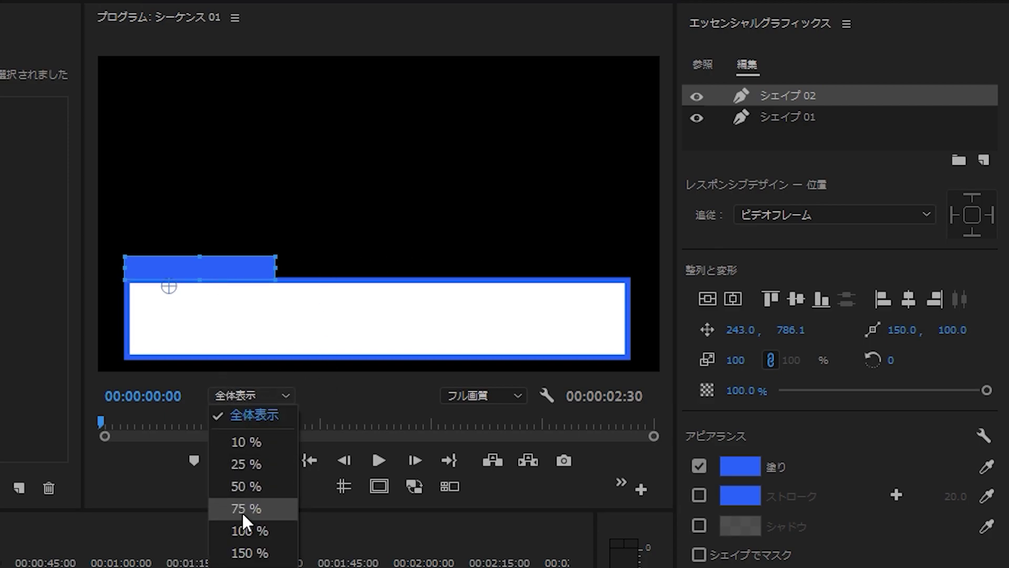
{"action": "left_click", "coordinate": [241, 531]}
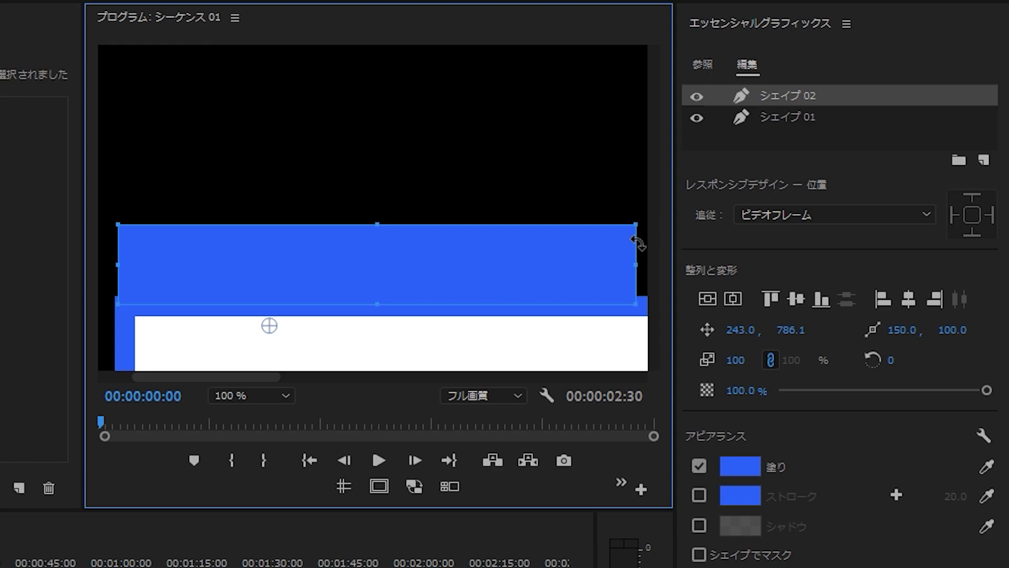
{"action": "left_click_drag", "start_coordinate": [378, 279], "coordinate": [372, 277]}
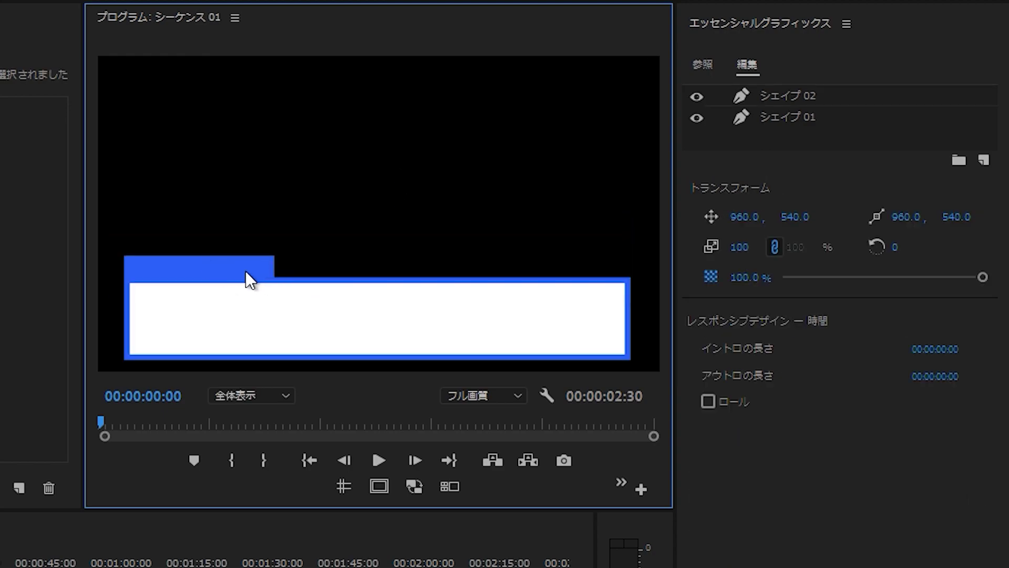
- Reorder the layers so Shape 02 sits beneath Shape 01
{"action": "left_click", "coordinate": [787, 118]}
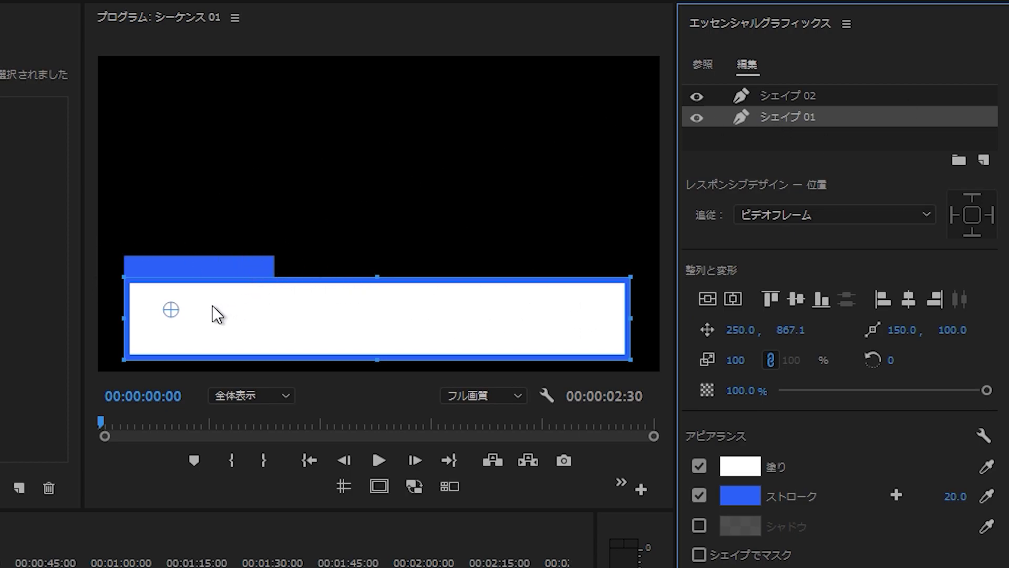
{"action": "left_click", "coordinate": [806, 97]}
{"action": "left_click_drag", "start_coordinate": [806, 96], "coordinate": [803, 133]}
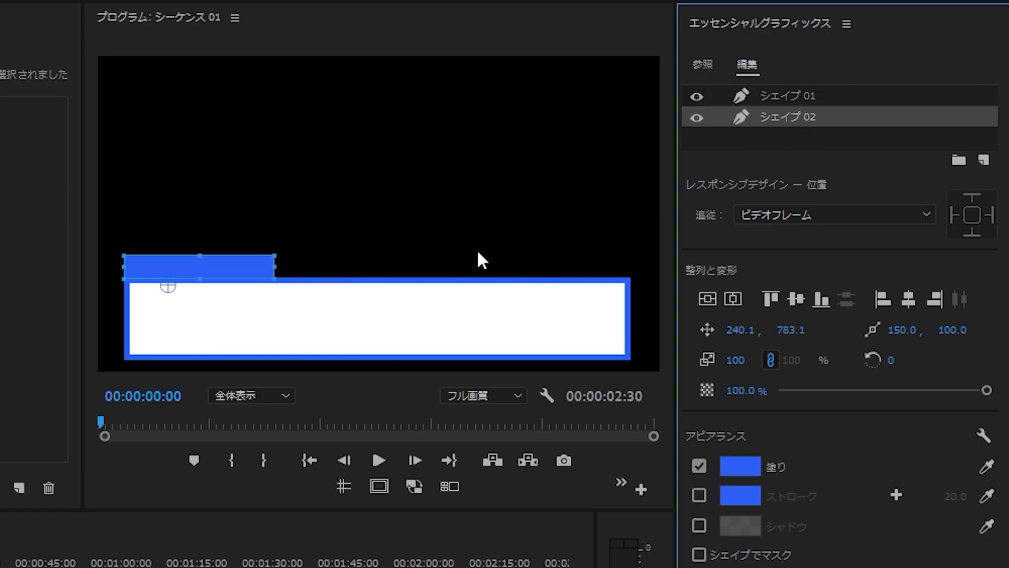
{"action": "left_click", "coordinate": [466, 254]}
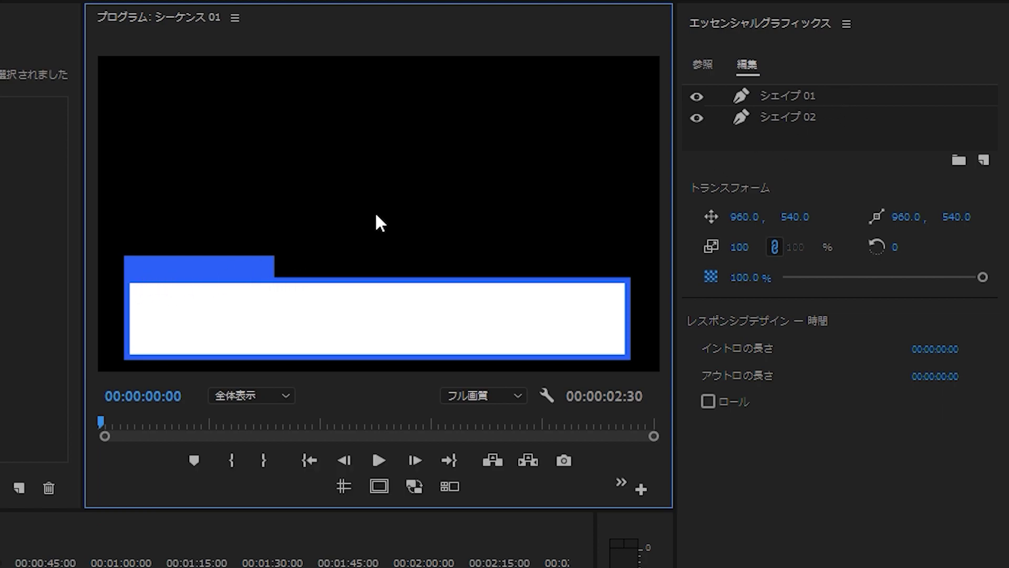
- Add a text layer reading 本日のテーマ
{"action": "left_click", "coordinate": [984, 160]}
{"action": "left_click", "coordinate": [949, 183]}
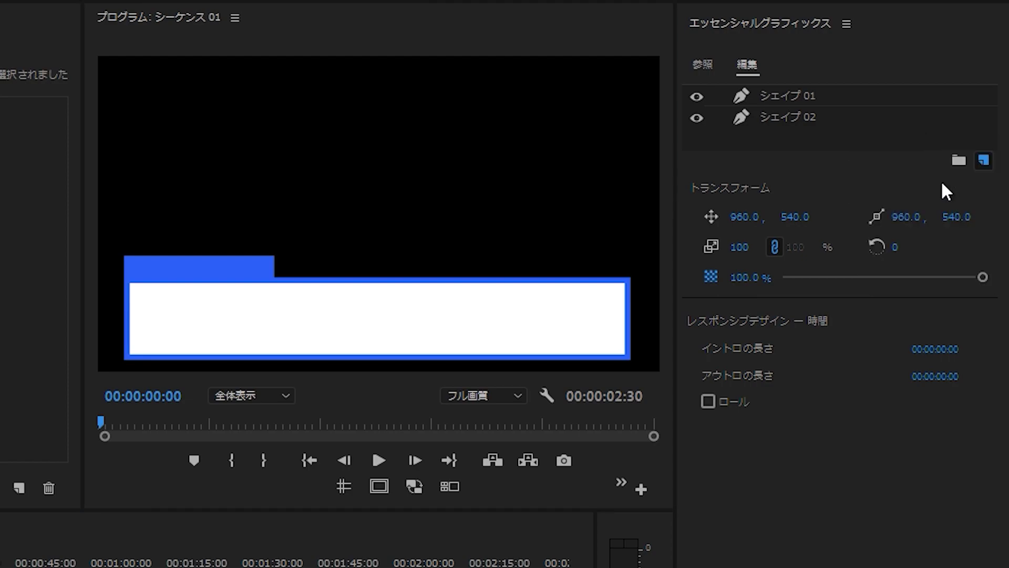
{"action": "left_click_drag", "start_coordinate": [460, 219], "coordinate": [331, 210]}
{"action": "double_click", "coordinate": [329, 202]}
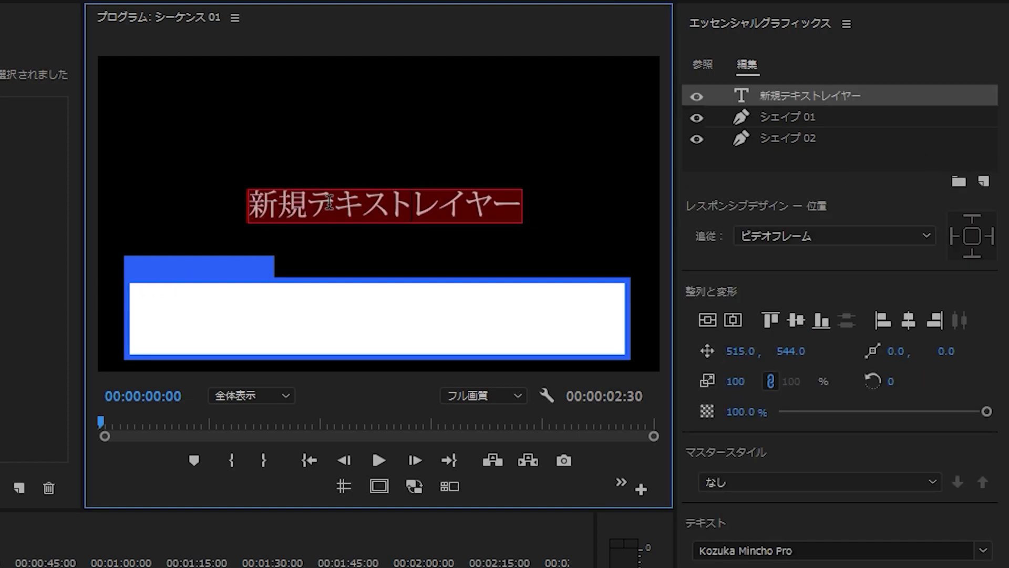
{"action": "type", "text": "本日の"}
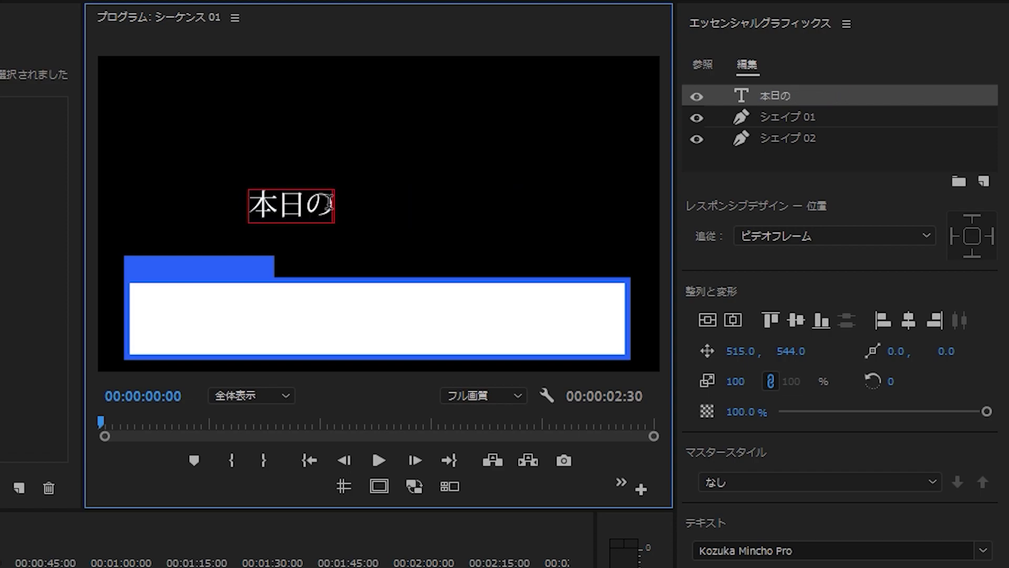
{"action": "type", "text": "テーマ"}
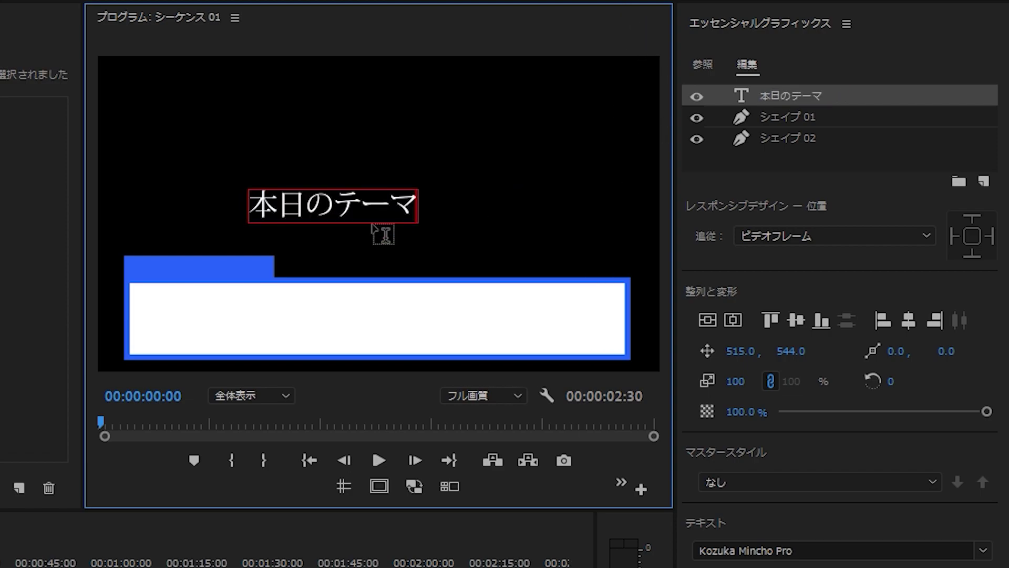
{"action": "key", "text": "ctrl+a"}
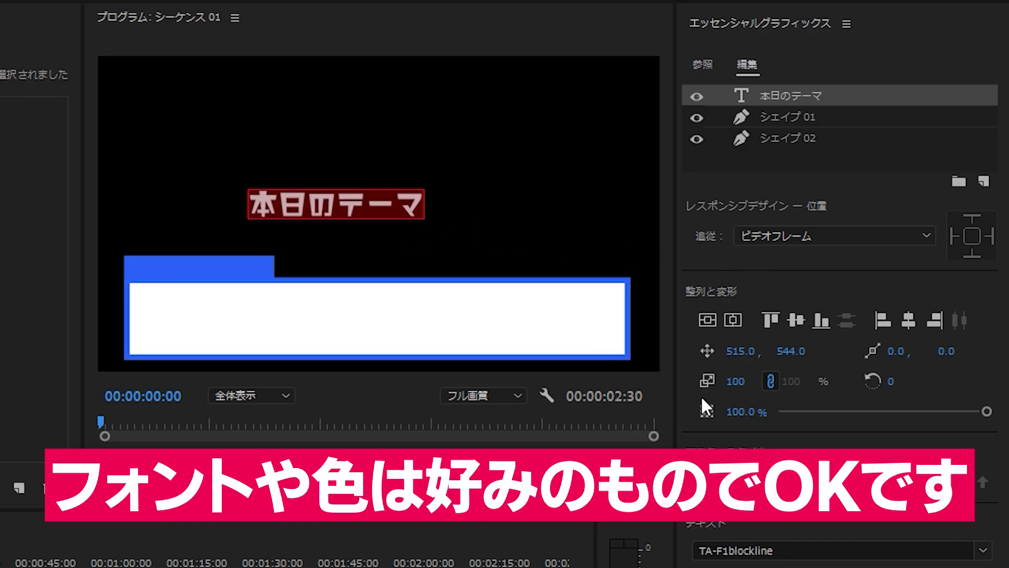
- Place the 本日のテーマ text on the blue tab at font size 70, Position X 174
{"action": "left_click_drag", "start_coordinate": [347, 209], "coordinate": [240, 272]}
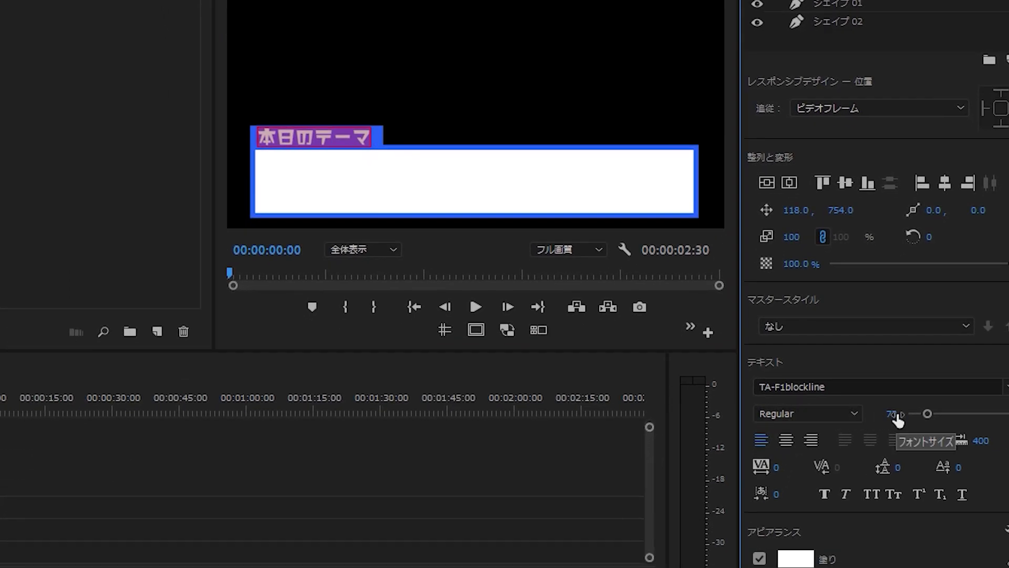
{"action": "left_click", "coordinate": [883, 414]}
{"action": "type", "text": "70"}
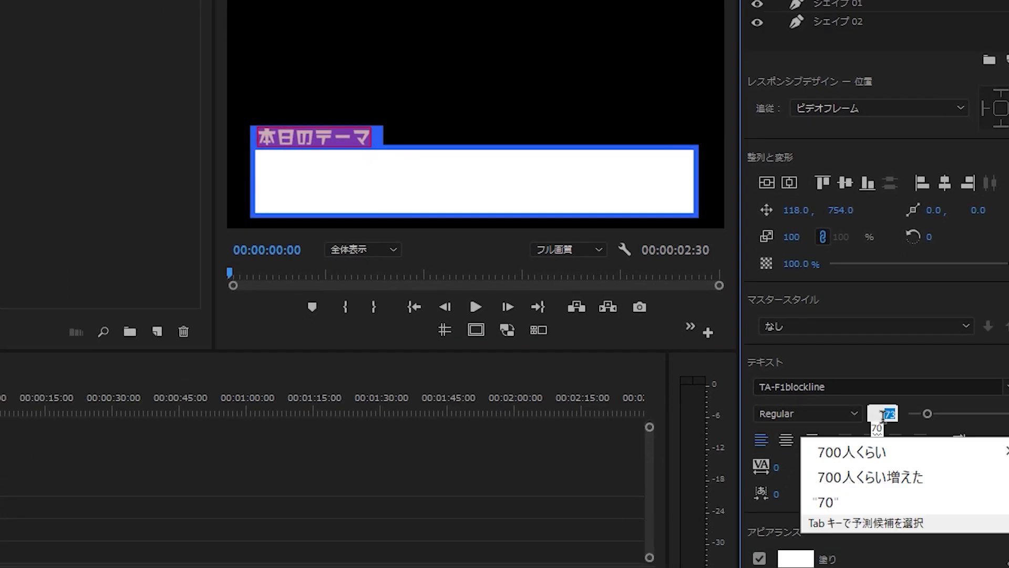
{"action": "key", "text": "Return"}
{"action": "key", "text": "Return"}
{"action": "left_click_drag", "start_coordinate": [796, 210], "coordinate": [825, 210]}
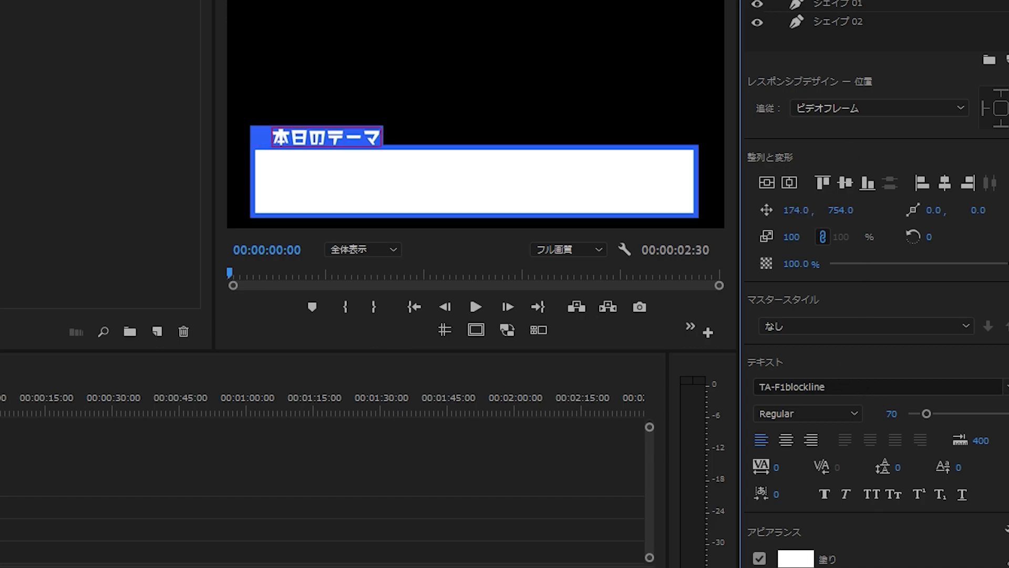
{"action": "left_click", "coordinate": [792, 75]}
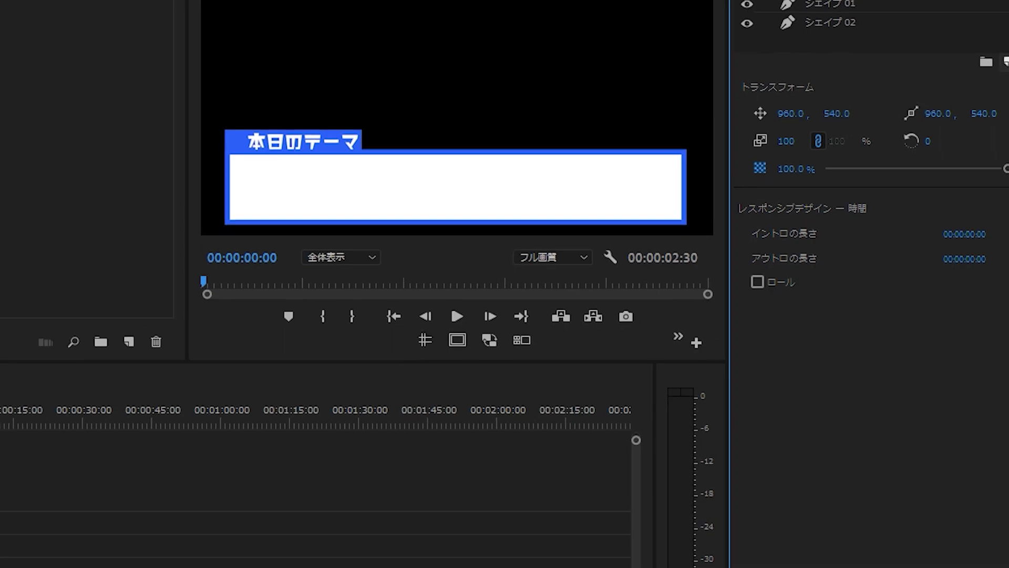
- Import 豆電球.png as a new layer from file
{"action": "left_click", "coordinate": [1007, 59]}
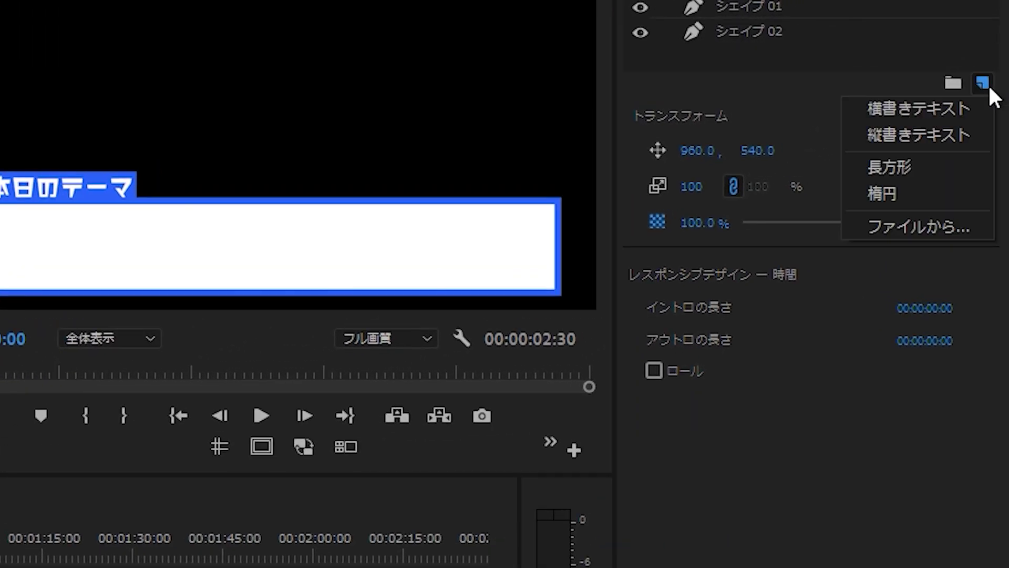
{"action": "left_click", "coordinate": [941, 227]}
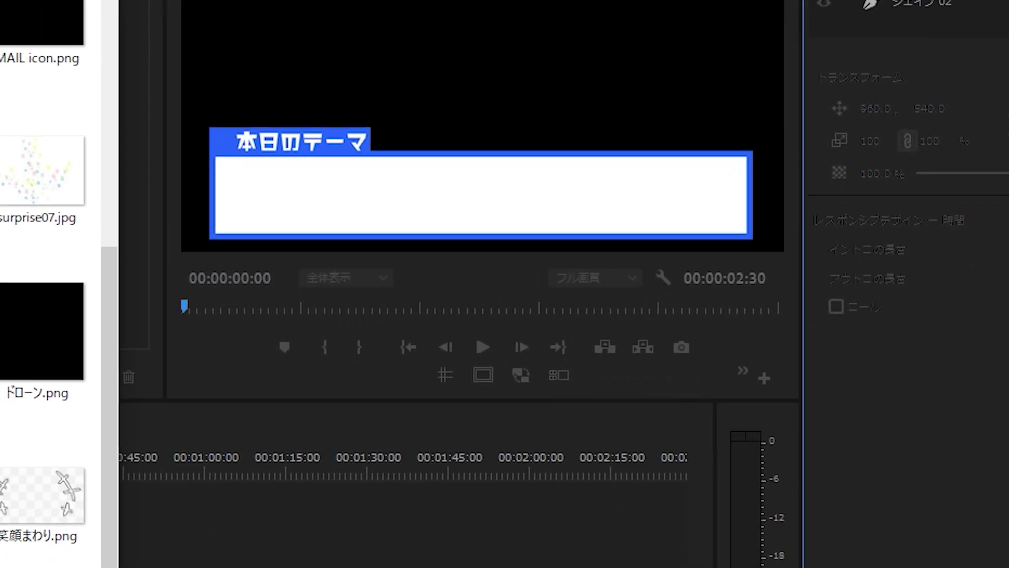
{"action": "left_click", "coordinate": [245, 425]}
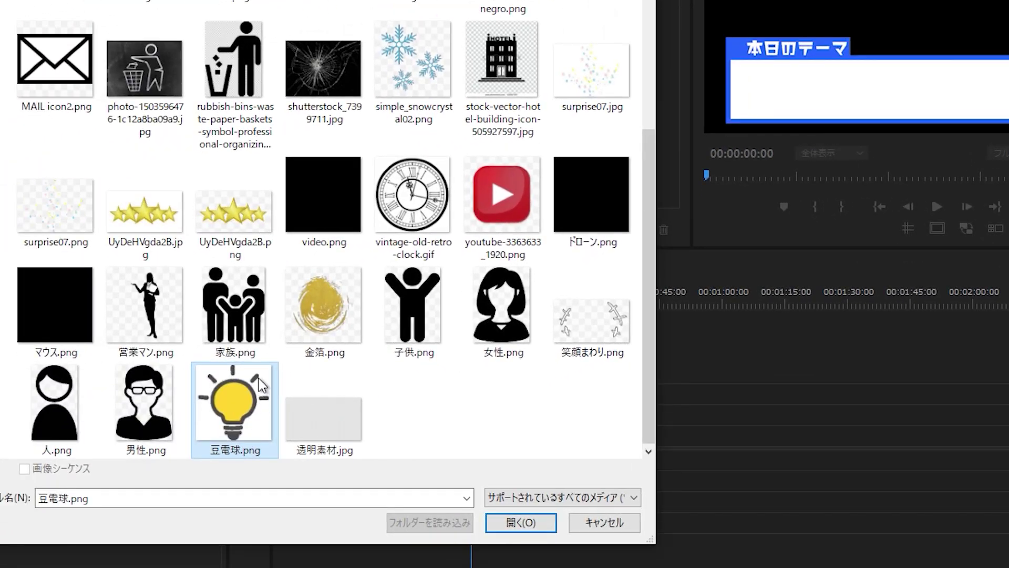
{"action": "left_click", "coordinate": [514, 522]}
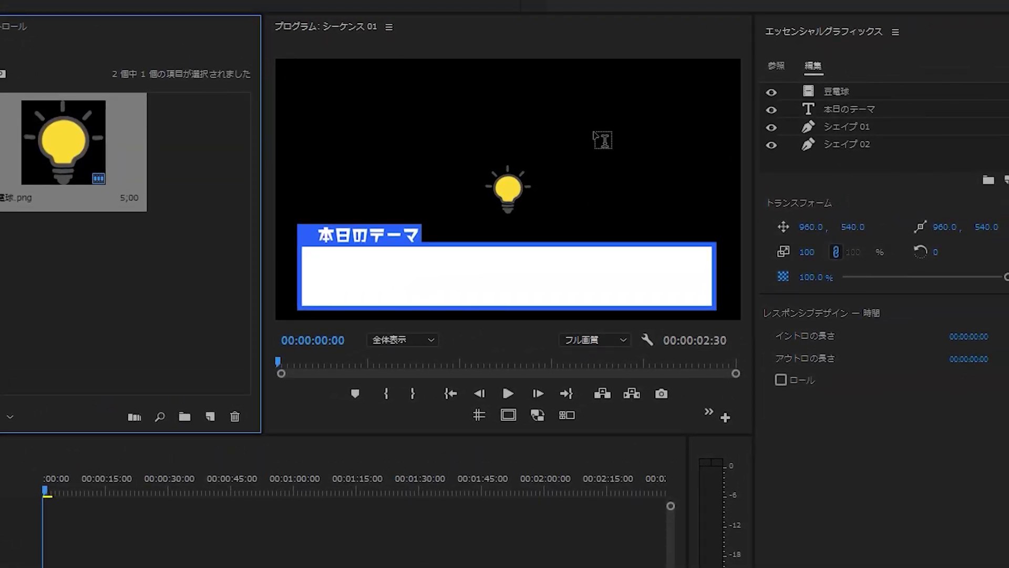
- Move the lightbulb just left of 本日のテーマ and scale it down to 42
{"action": "left_click", "coordinate": [835, 92]}
{"action": "left_click", "coordinate": [508, 189]}
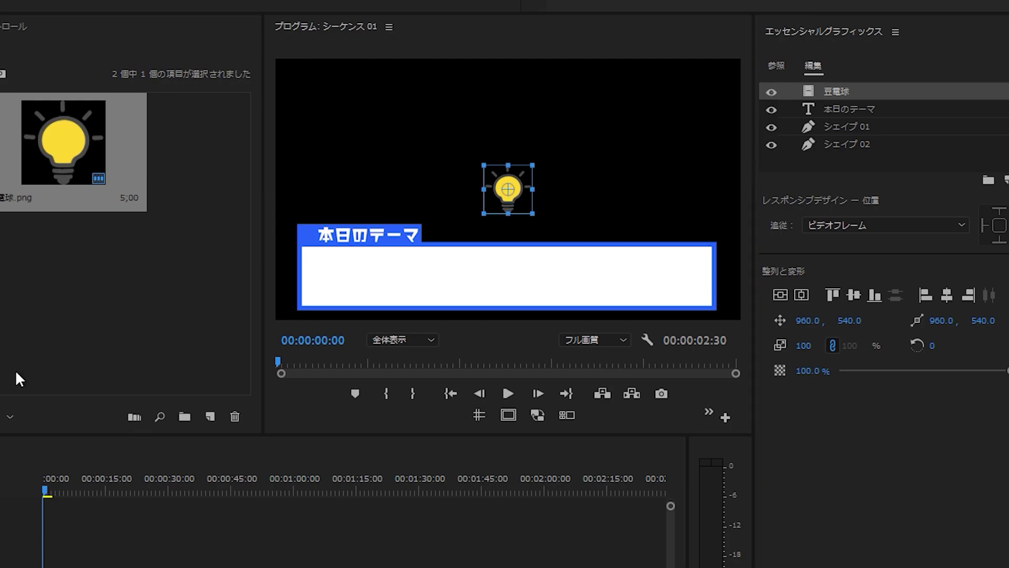
{"action": "mouse_move", "coordinate": [523, 172]}
{"action": "left_mouse_down"}
{"action": "mouse_move", "coordinate": [326, 203]}
{"action": "mouse_move", "coordinate": [322, 223]}
{"action": "left_mouse_up"}
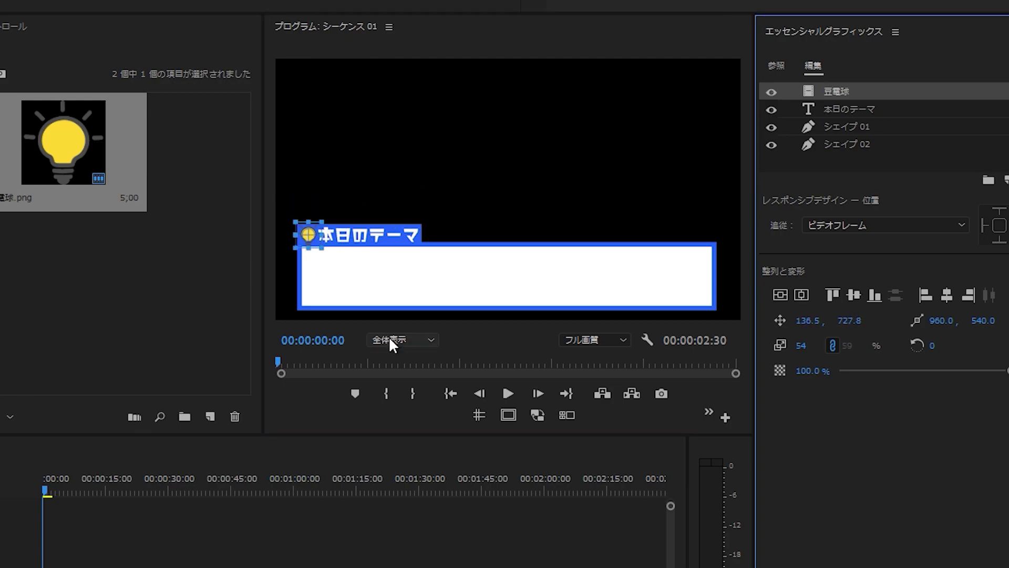
{"action": "left_click", "coordinate": [430, 339]}
{"action": "left_click", "coordinate": [401, 470]}
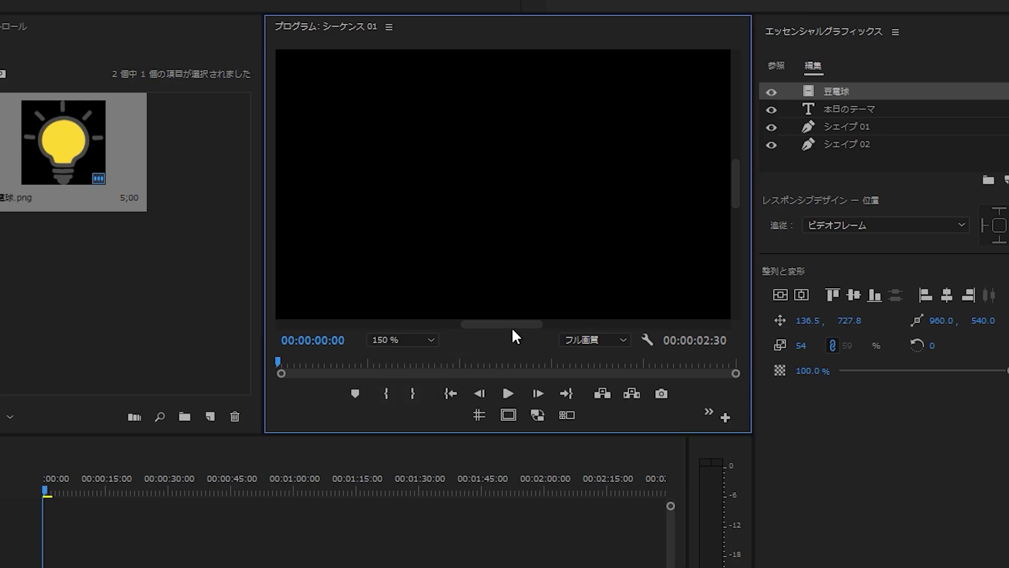
{"action": "left_click_drag", "start_coordinate": [736, 187], "coordinate": [738, 225]}
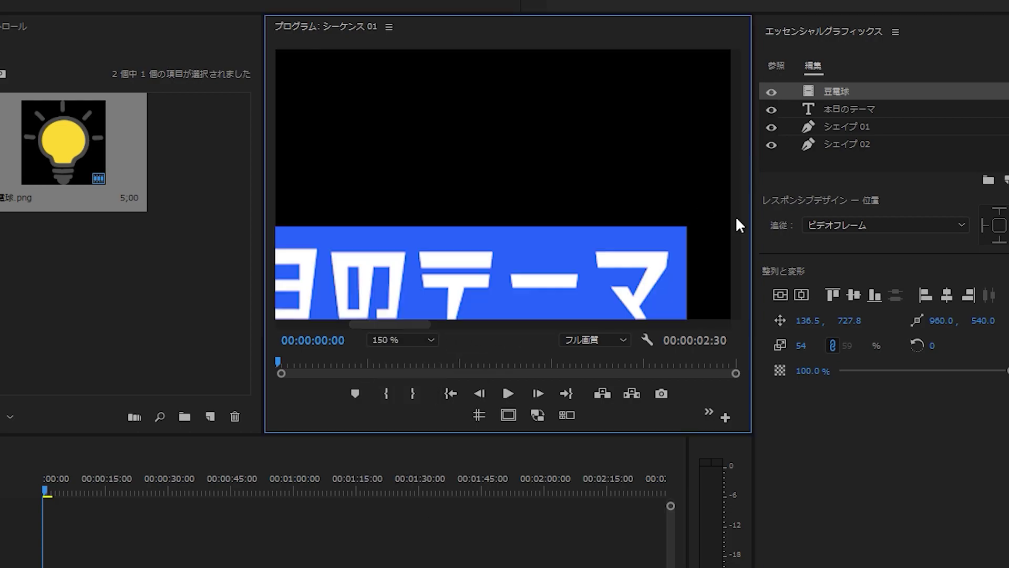
{"action": "left_click_drag", "start_coordinate": [407, 322], "coordinate": [352, 324]}
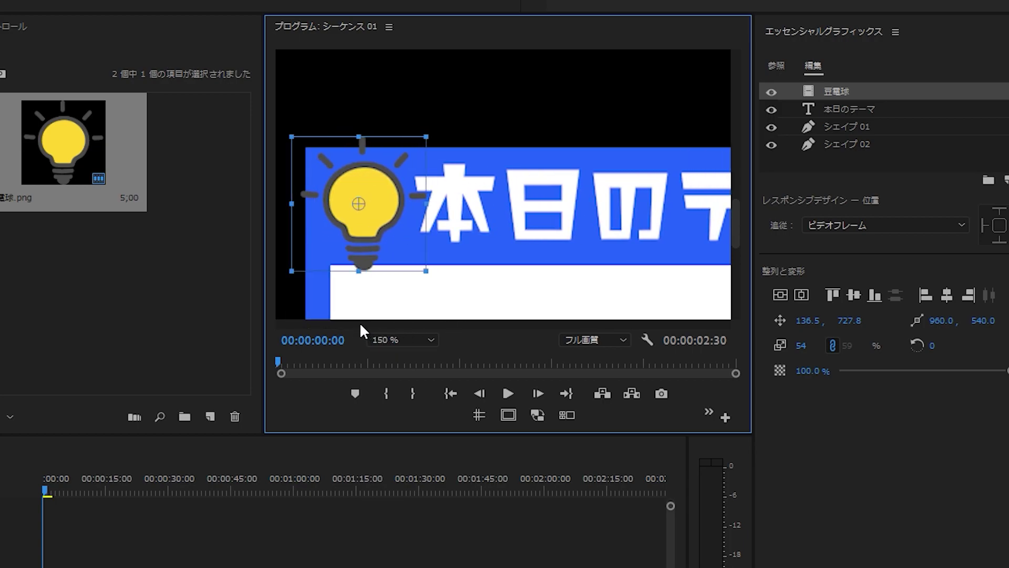
{"action": "left_click_drag", "start_coordinate": [807, 352], "coordinate": [801, 352]}
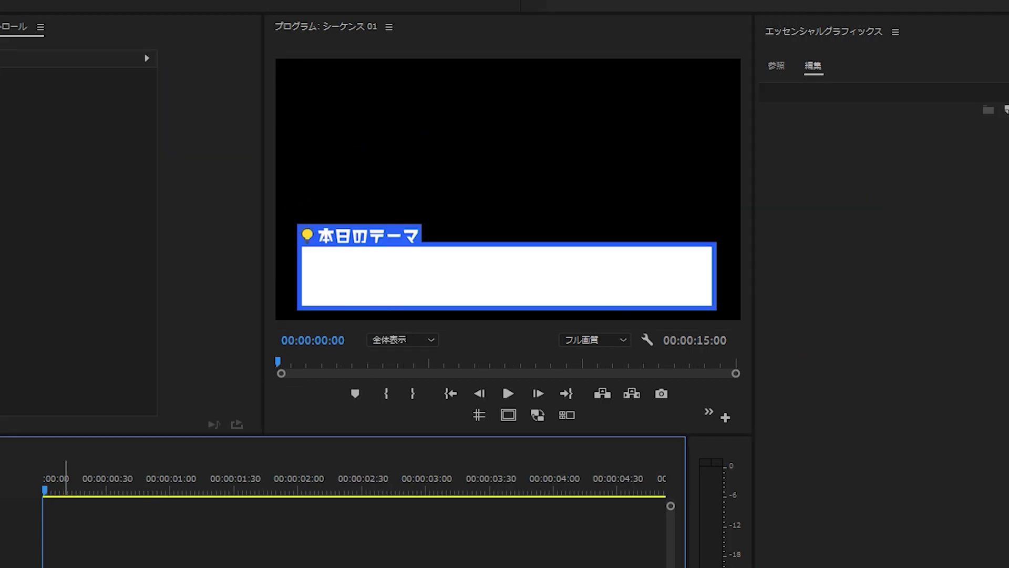
{"action": "left_click", "coordinate": [986, 253]}
- Add a ここにわかりやすいタイトル挿入 text layer in the white bar, centre-aligned, at size 110
{"action": "left_click", "coordinate": [949, 252]}
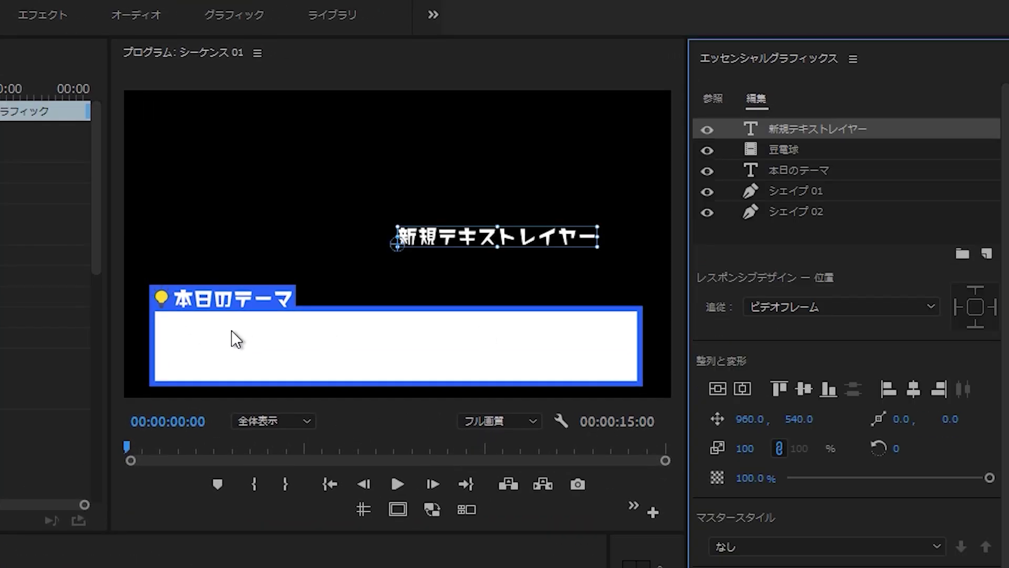
{"action": "left_click_drag", "start_coordinate": [468, 231], "coordinate": [313, 340]}
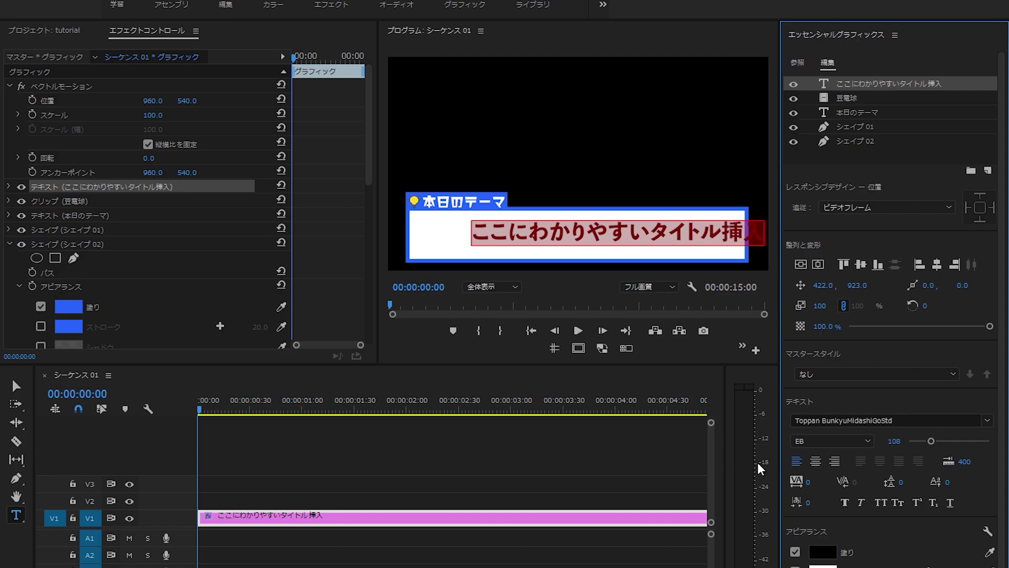
{"action": "left_click", "coordinate": [815, 461]}
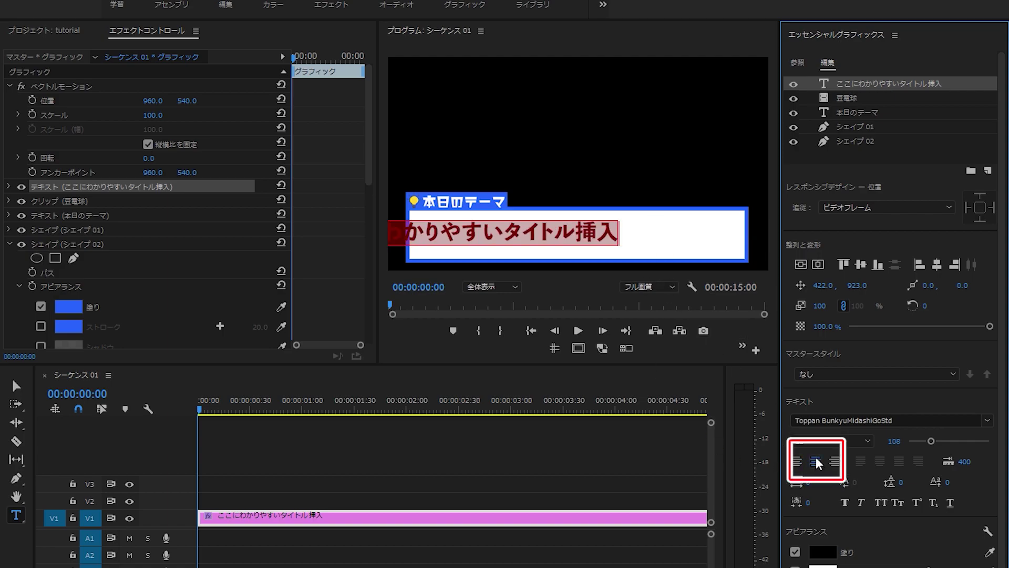
{"action": "left_click", "coordinate": [936, 264]}
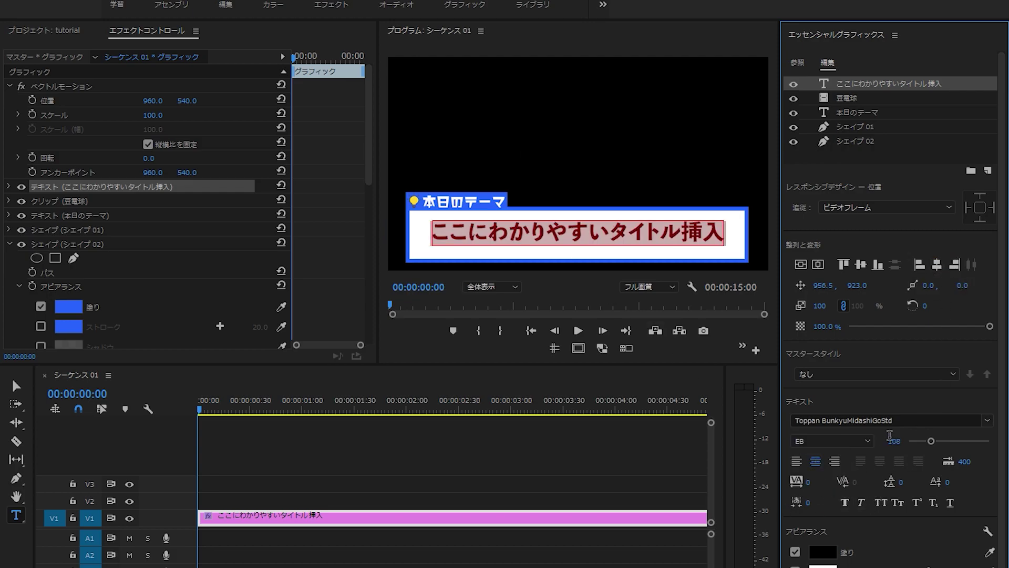
{"action": "left_click_drag", "start_coordinate": [888, 441], "coordinate": [891, 441]}
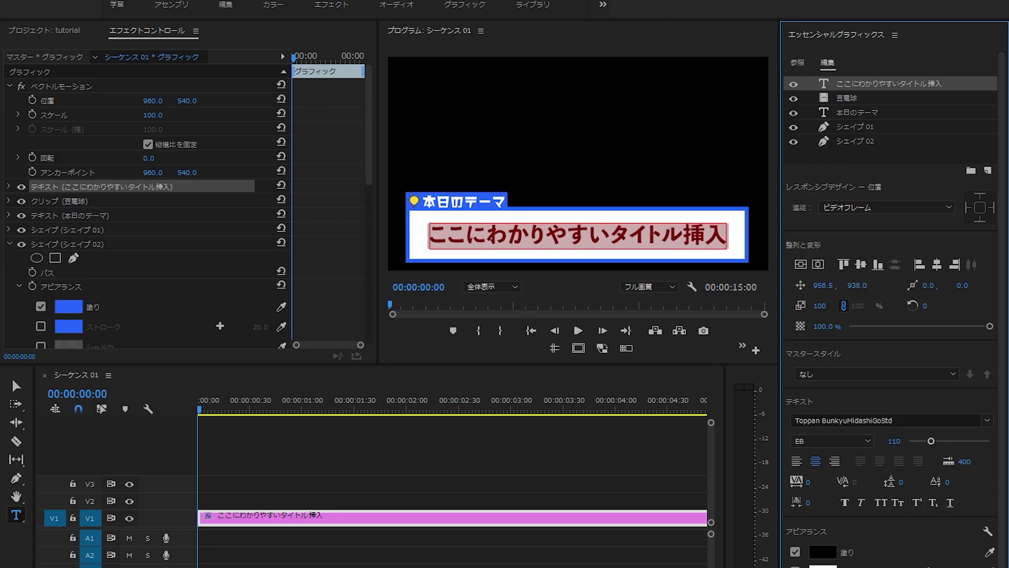
{"action": "left_click", "coordinate": [506, 487]}
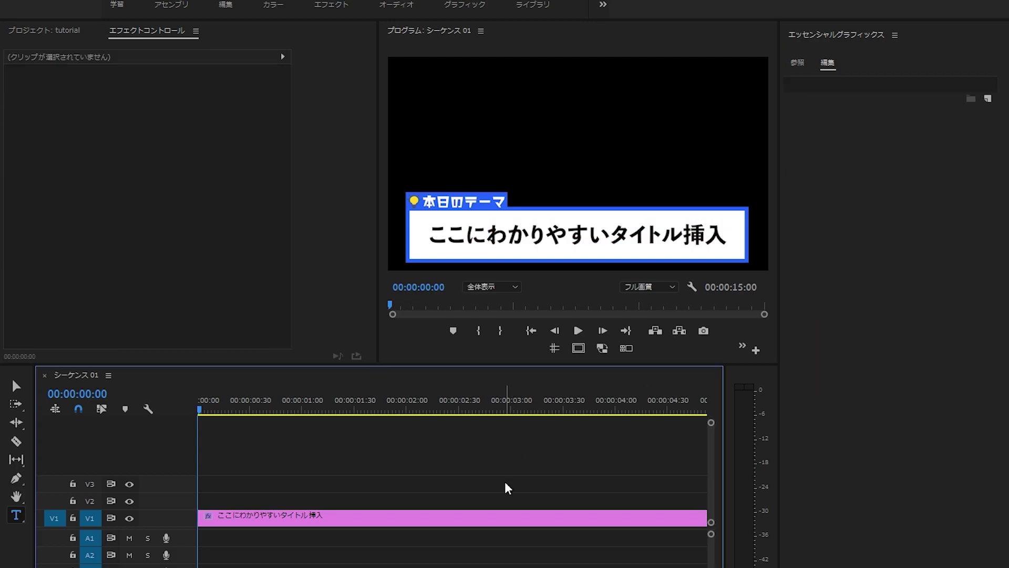
- Drop the Transform (トランスフォーム) effect onto the graphic clip on V1
{"action": "left_click", "coordinate": [508, 524]}
{"action": "left_click", "coordinate": [520, 471]}
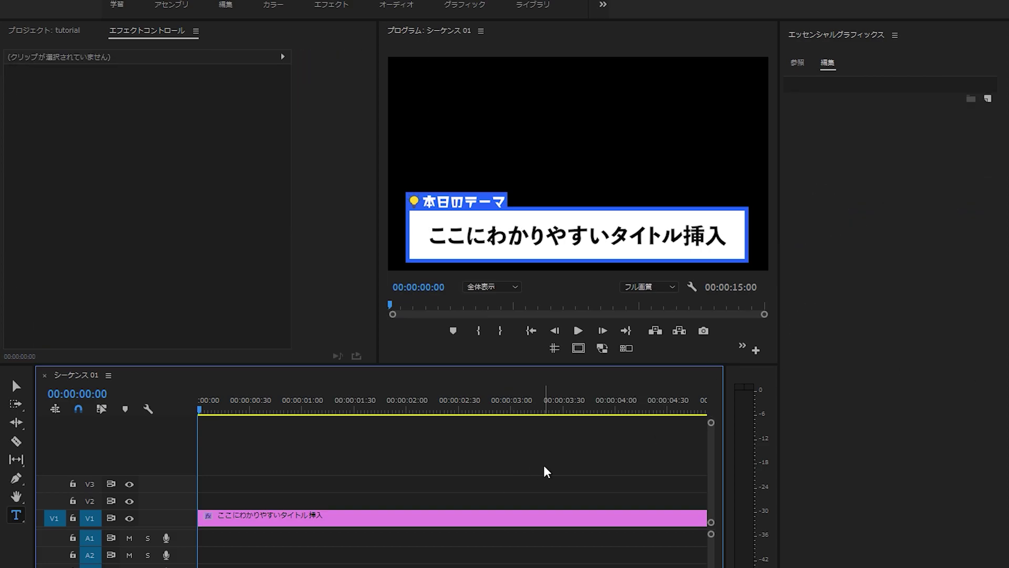
{"action": "left_click", "coordinate": [205, 517]}
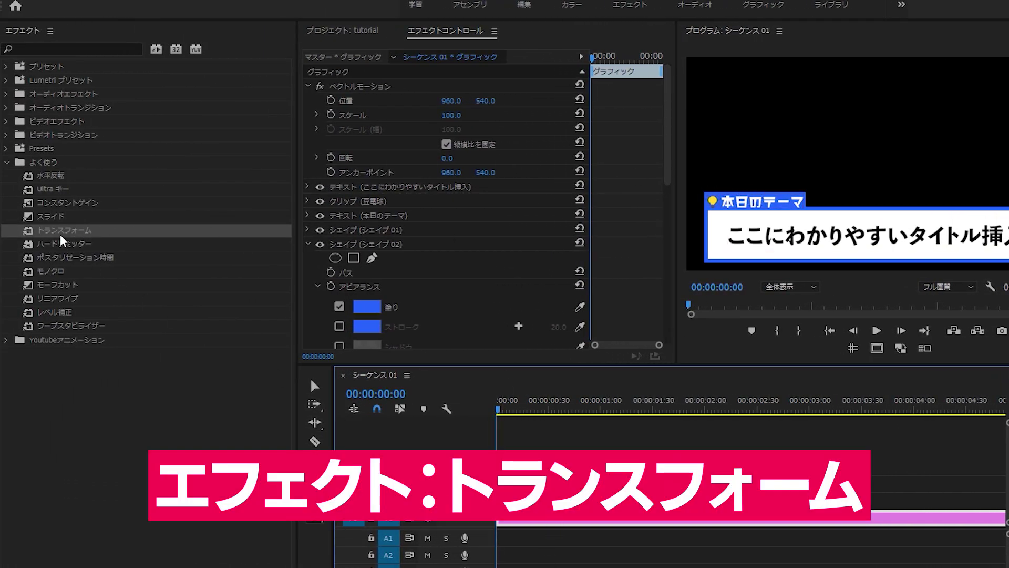
{"action": "left_click_drag", "start_coordinate": [66, 230], "coordinate": [525, 523]}
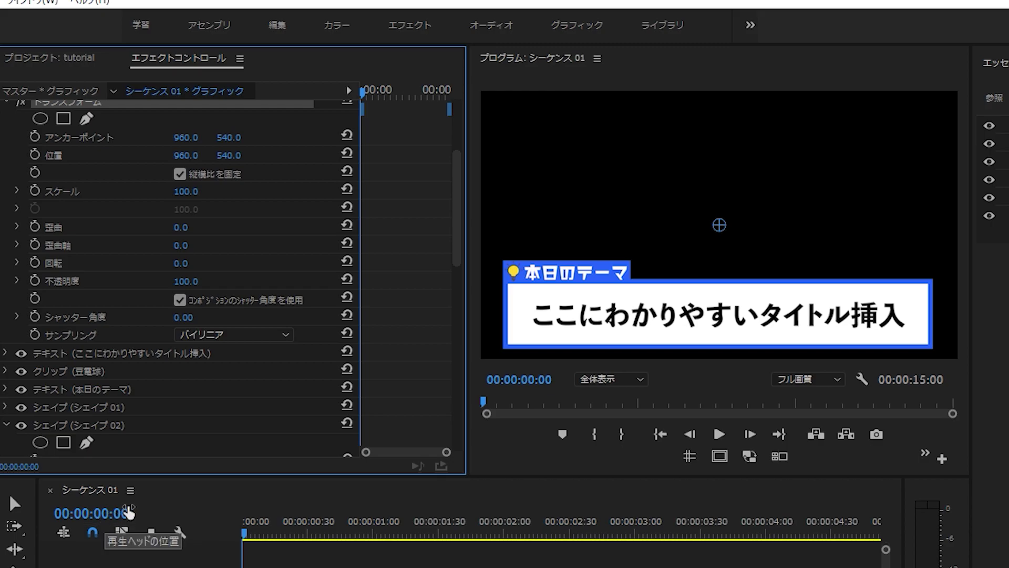
- Keyframe Transform Position Y from 1035 at frame 0 to 540 at 00:00:00:35
{"action": "left_click", "coordinate": [35, 154]}
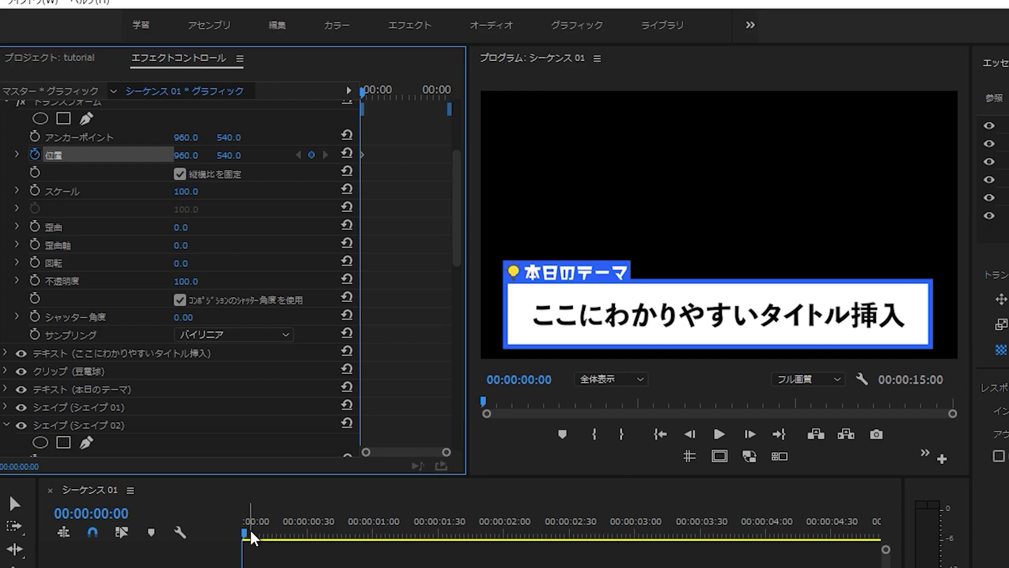
{"action": "left_click_drag", "start_coordinate": [249, 534], "coordinate": [252, 536]}
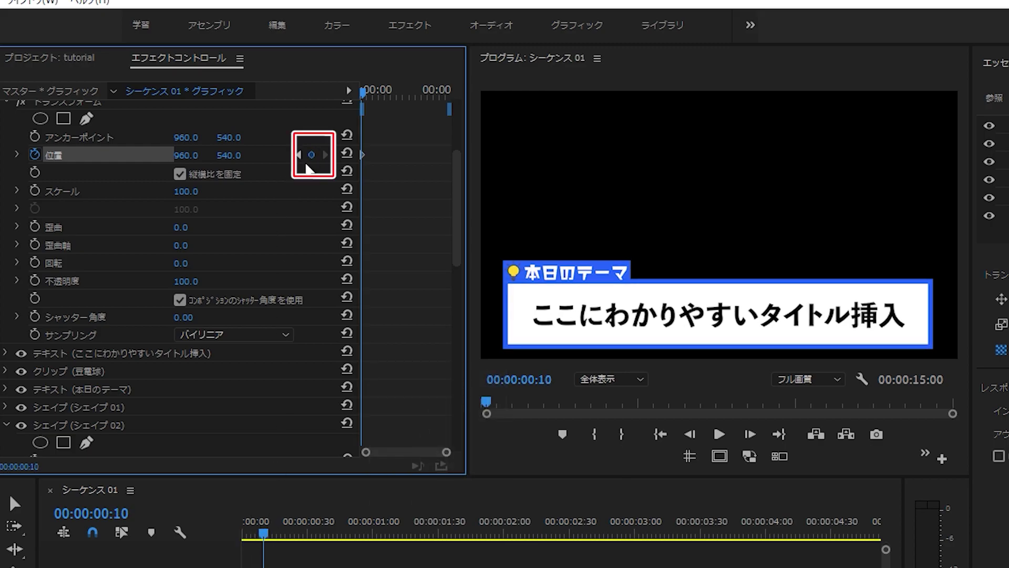
{"action": "left_click", "coordinate": [298, 154]}
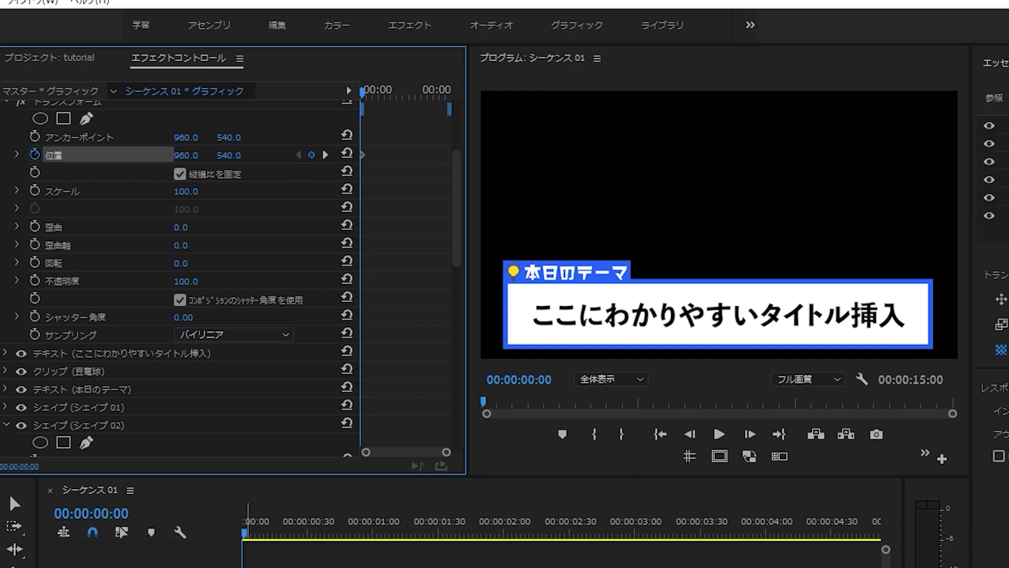
{"action": "mouse_move", "coordinate": [228, 155]}
{"action": "left_mouse_down"}
{"action": "mouse_move", "coordinate": [274, 155]}
{"action": "mouse_move", "coordinate": [247, 155]}
{"action": "left_mouse_up"}
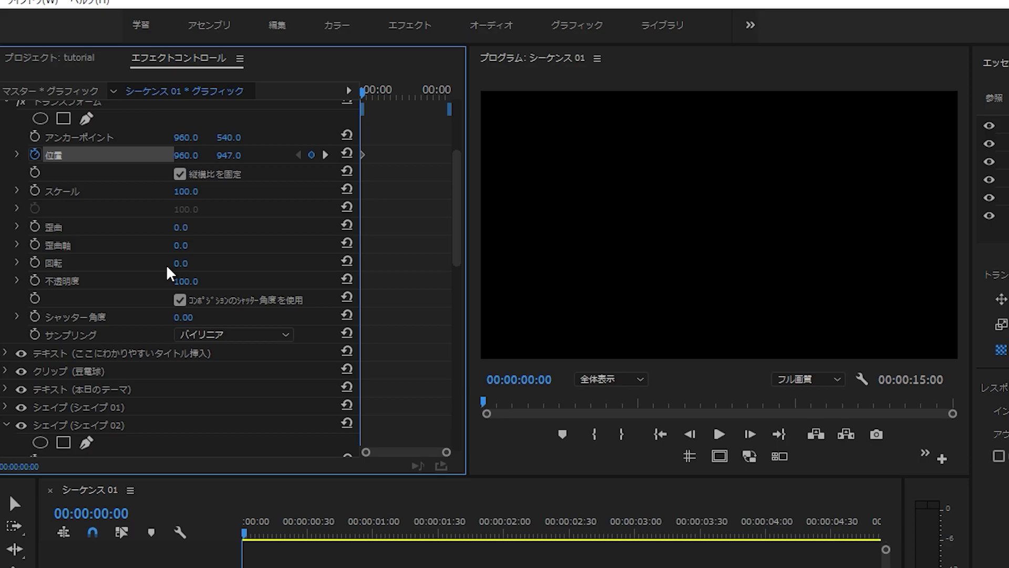
- Set the Transform shutter angle, trying 180 before settling on 270
{"action": "left_click", "coordinate": [184, 317]}
{"action": "type", "text": "180"}
{"action": "key", "text": "Return"}
{"action": "key", "text": "space"}
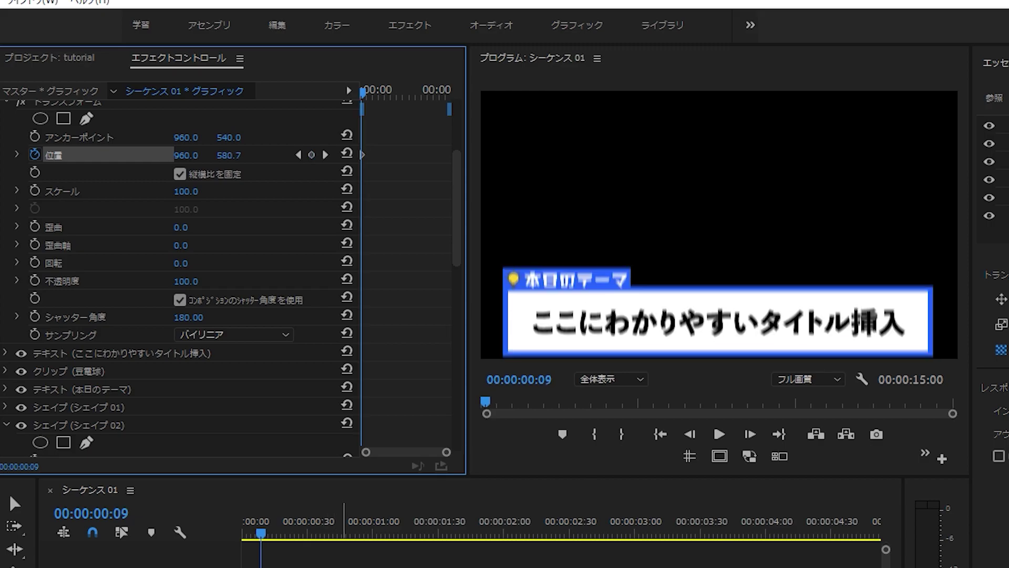
{"action": "key", "text": "space"}
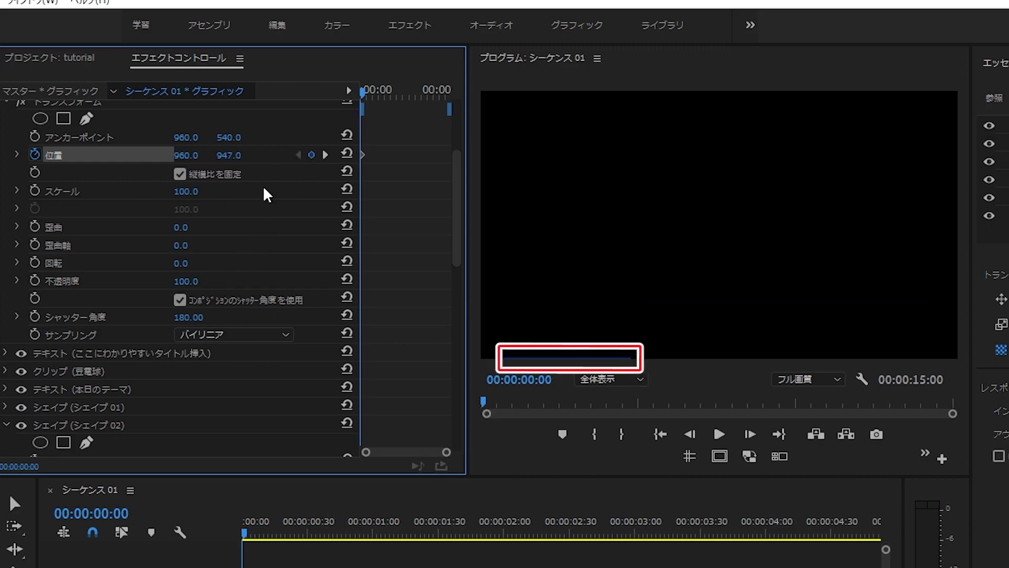
{"action": "left_click", "coordinate": [211, 317]}
{"action": "type", "text": "270"}
{"action": "key", "text": "Return"}
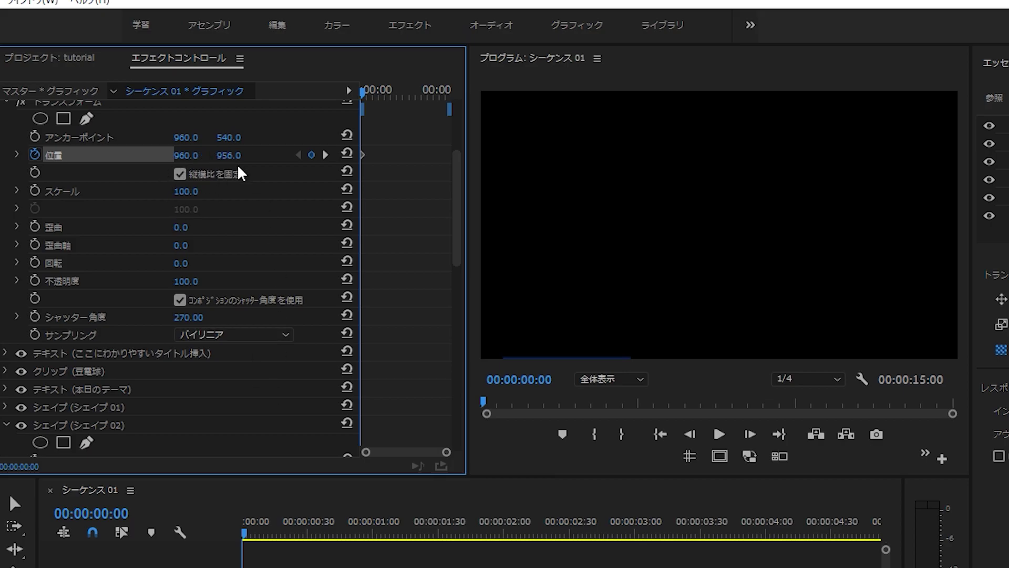
- Lower the starting position further and scrub the timeline to check the slide-up
{"action": "left_click_drag", "start_coordinate": [228, 155], "coordinate": [266, 155]}
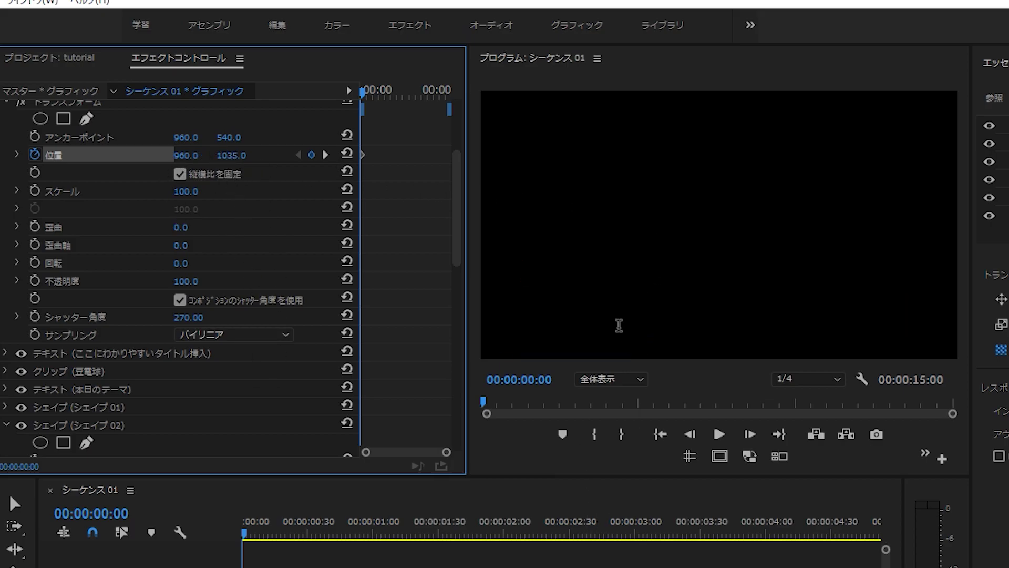
{"action": "left_click", "coordinate": [266, 539]}
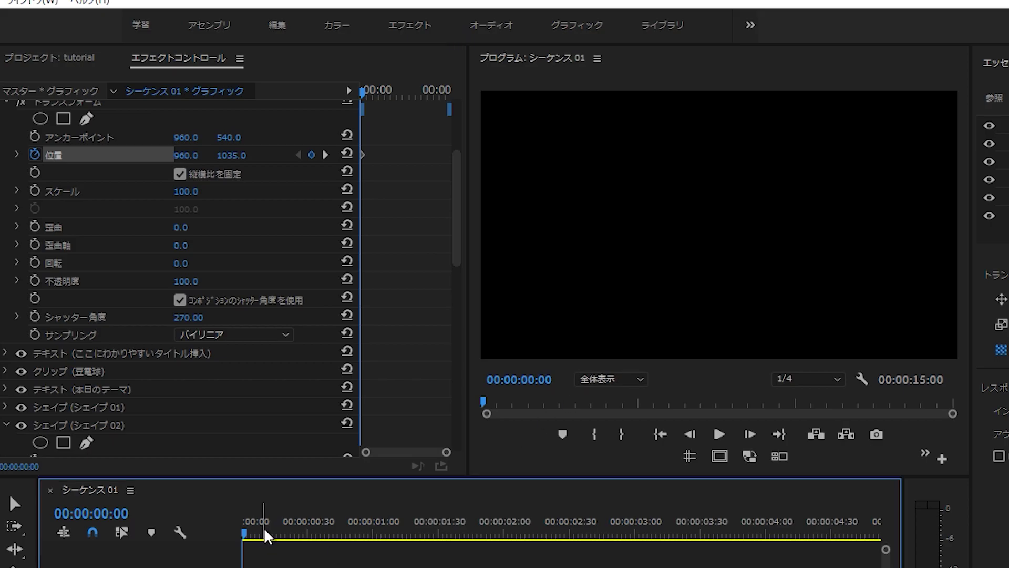
{"action": "left_click_drag", "start_coordinate": [58, 518], "coordinate": [174, 521]}
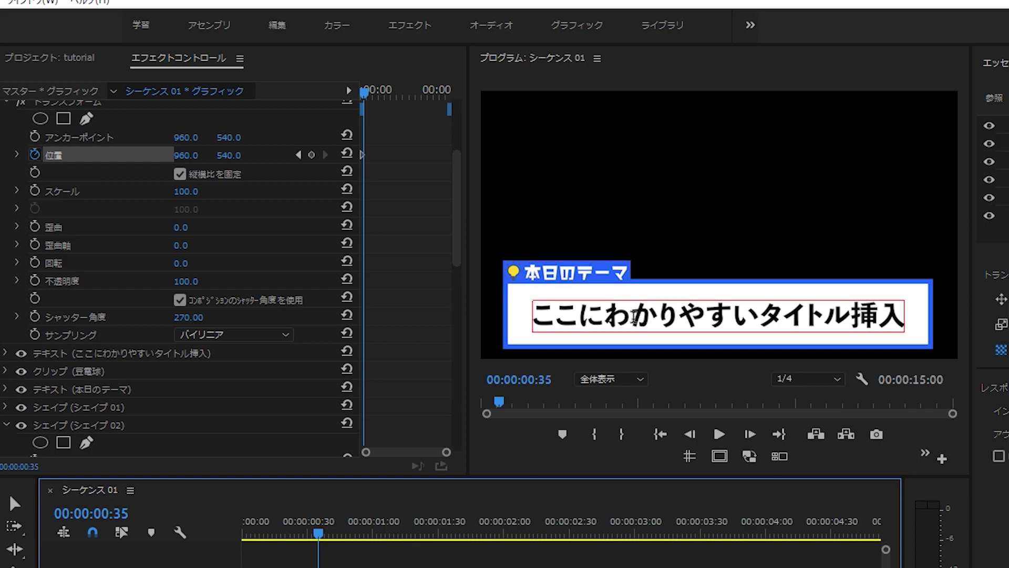
{"action": "key", "text": "Home"}
{"action": "left_click", "coordinate": [261, 535]}
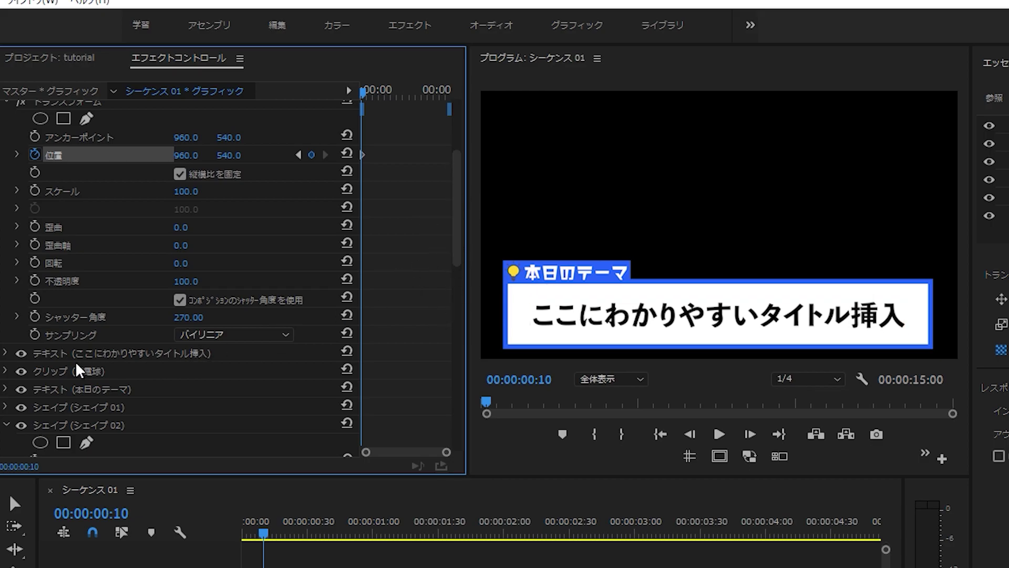
- Expand the 本日のテーマ text layer and set a Scale keyframe at 100
{"action": "left_click", "coordinate": [89, 367]}
{"action": "left_click", "coordinate": [79, 389]}
{"action": "left_click", "coordinate": [6, 389]}
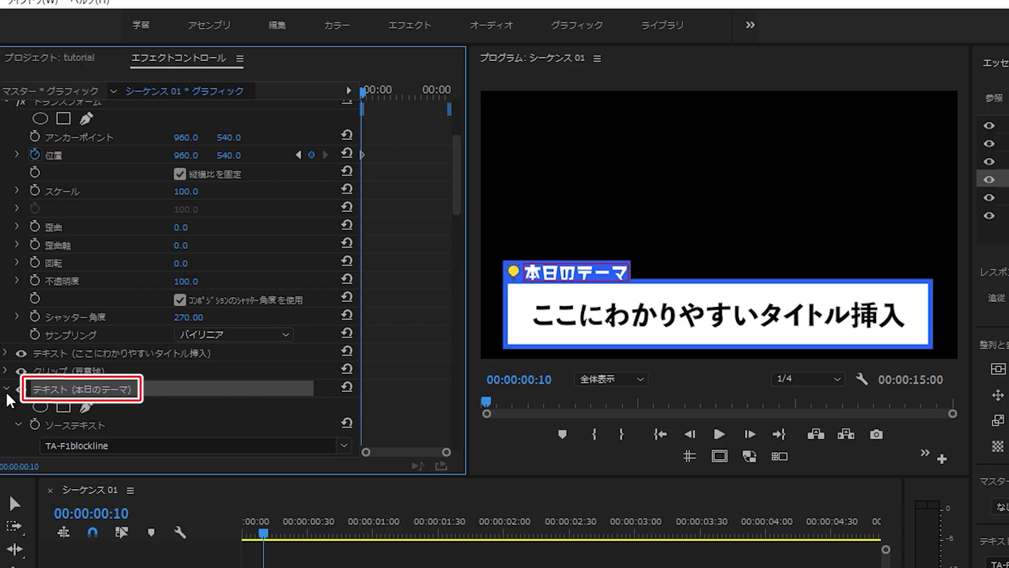
{"action": "scroll", "coordinate": [458, 289], "scroll_direction": "down", "scroll_amount": 10}
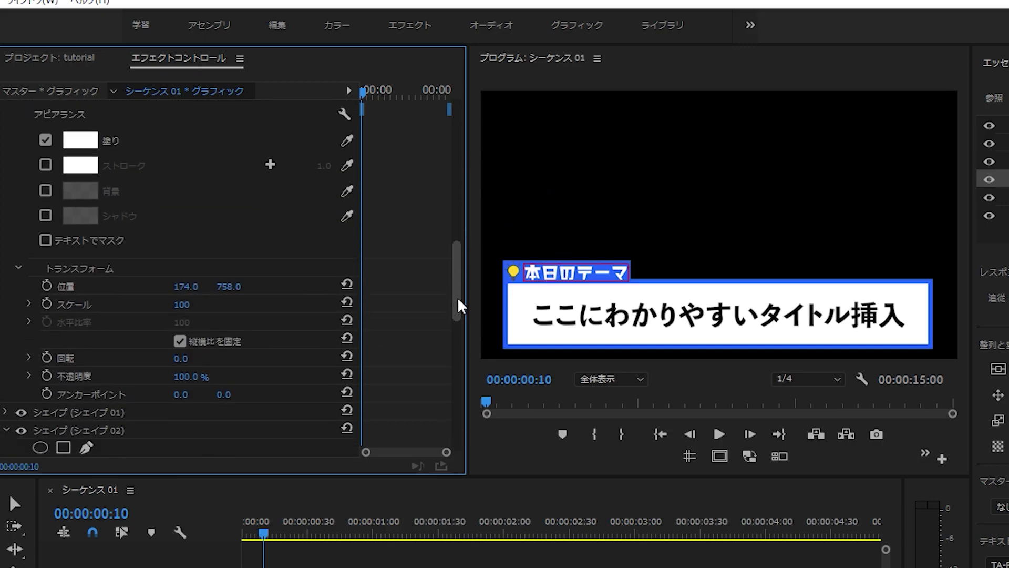
{"action": "scroll", "coordinate": [107, 275], "scroll_direction": "up", "scroll_amount": 3}
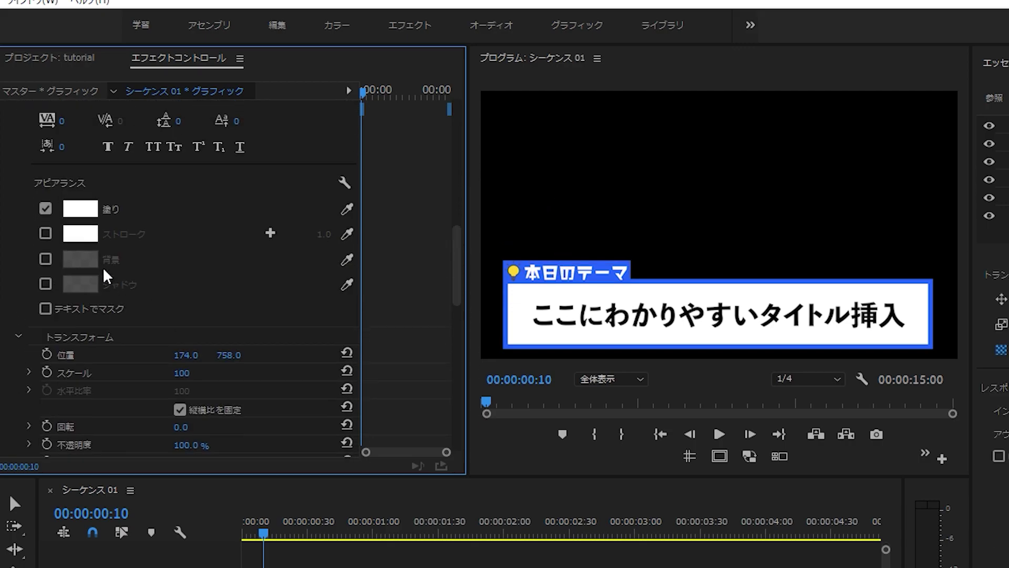
{"action": "scroll", "coordinate": [82, 342], "scroll_direction": "down", "scroll_amount": 1}
{"action": "left_click", "coordinate": [82, 339]}
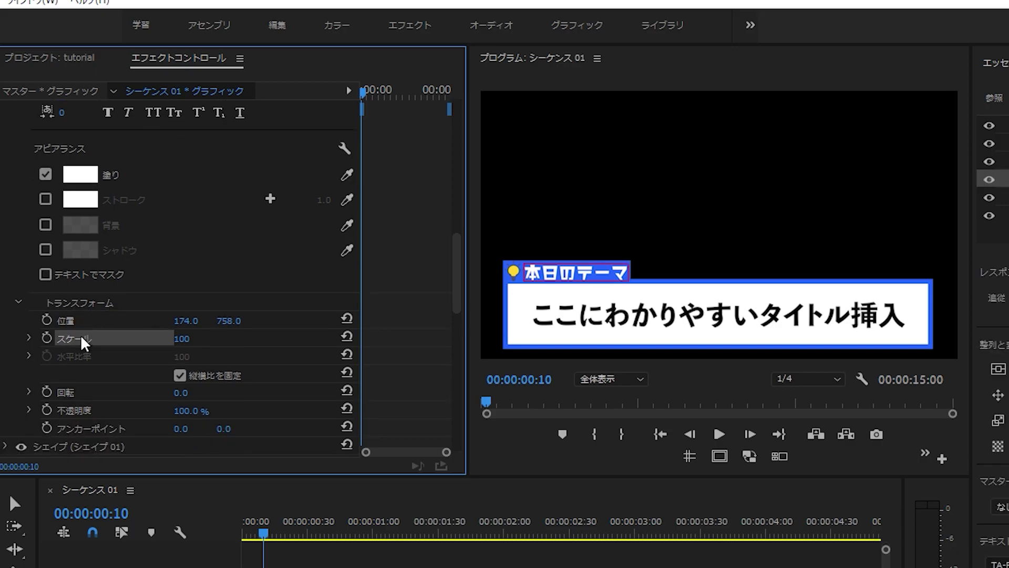
{"action": "left_click", "coordinate": [47, 338]}
{"action": "mouse_move", "coordinate": [174, 339]}
{"action": "left_mouse_down"}
{"action": "mouse_move", "coordinate": [213, 339]}
{"action": "mouse_move", "coordinate": [174, 339]}
{"action": "left_mouse_up"}
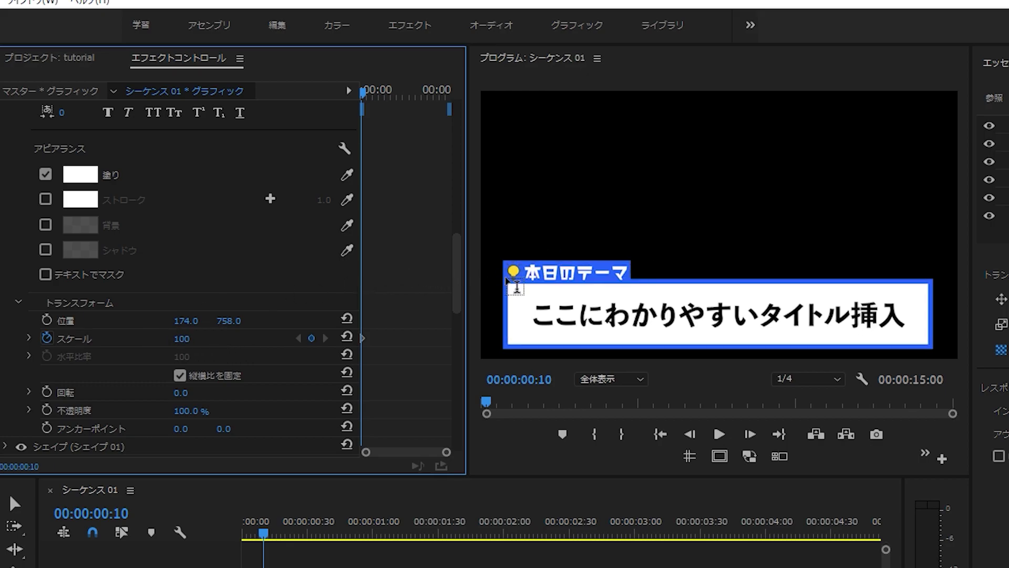
- Move the text's anchor point to its lower-right corner (210, 9.3)
{"action": "left_click", "coordinate": [79, 428]}
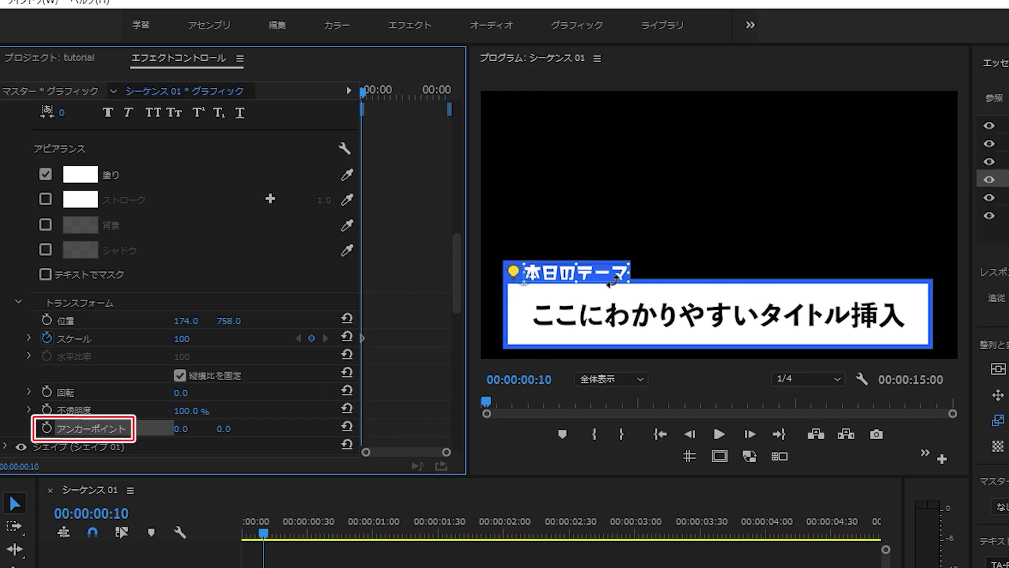
{"action": "left_click", "coordinate": [604, 379]}
{"action": "left_click", "coordinate": [609, 533]}
{"action": "left_click_drag", "start_coordinate": [720, 362], "coordinate": [549, 362]}
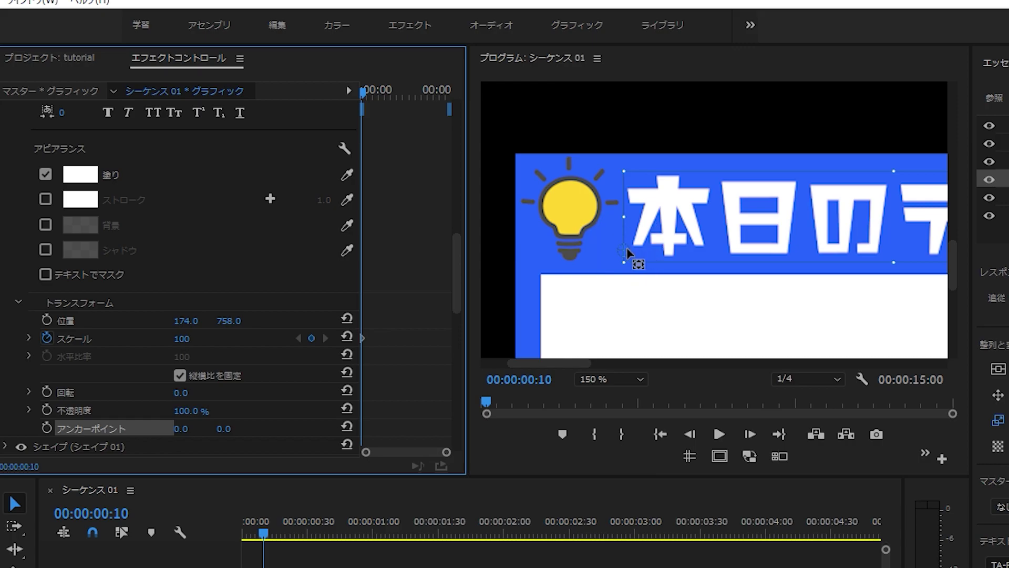
{"action": "left_click_drag", "start_coordinate": [626, 252], "coordinate": [896, 262]}
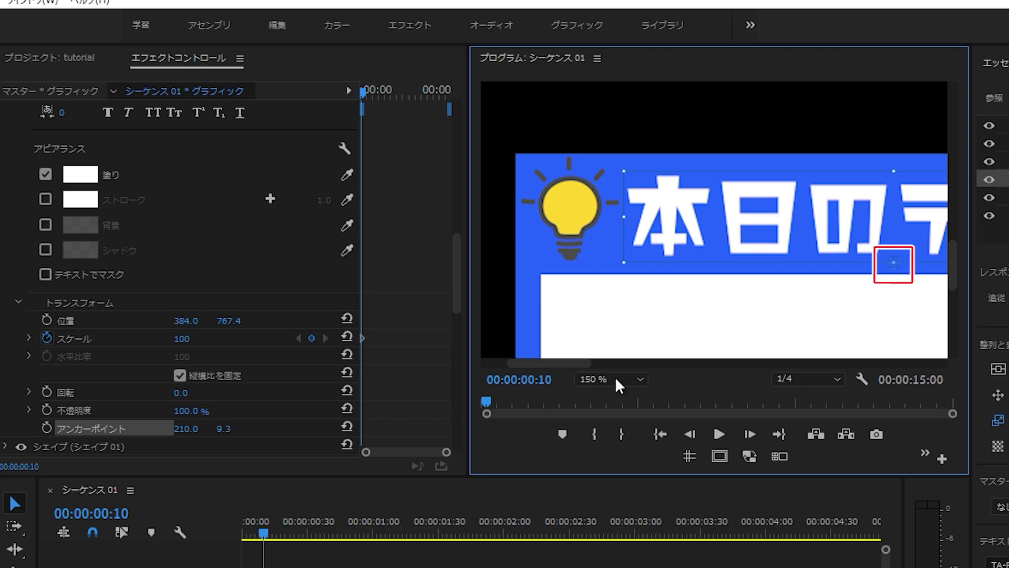
{"action": "left_click", "coordinate": [597, 379]}
{"action": "left_click", "coordinate": [598, 367]}
{"action": "left_click_drag", "start_coordinate": [191, 345], "coordinate": [202, 338]}
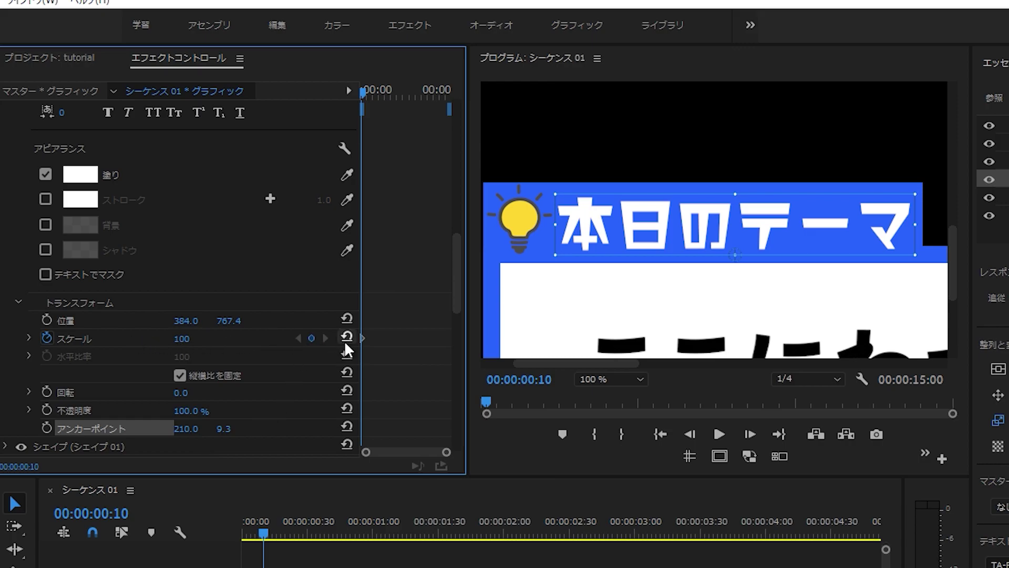
- Add Scale keyframes rising to 110, then returning to 100 a few frames later
{"action": "key", "text": "space"}
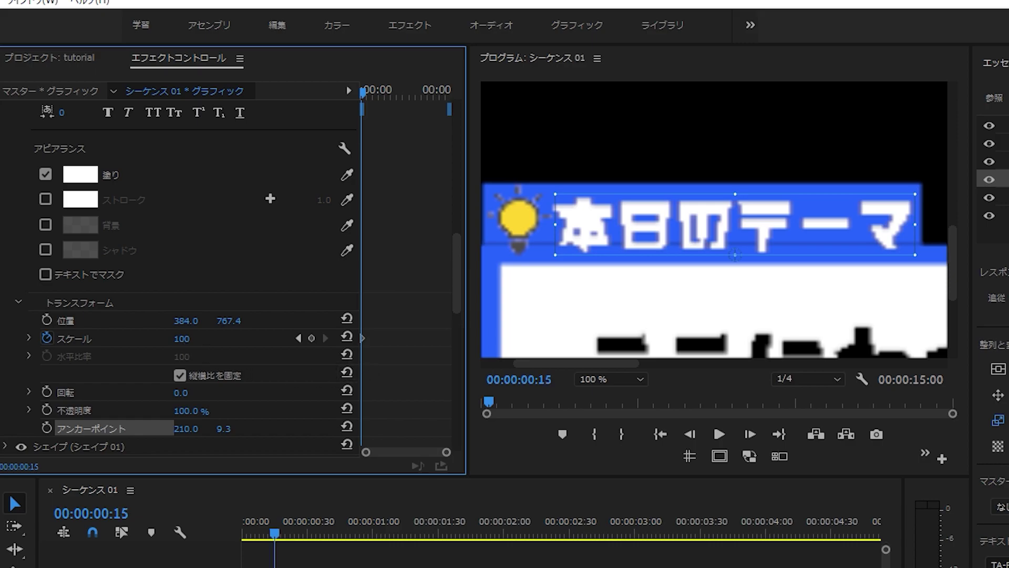
{"action": "left_click_drag", "start_coordinate": [181, 338], "coordinate": [186, 339]}
{"action": "left_click", "coordinate": [198, 338]}
{"action": "type", "text": "110"}
{"action": "key", "text": "Return"}
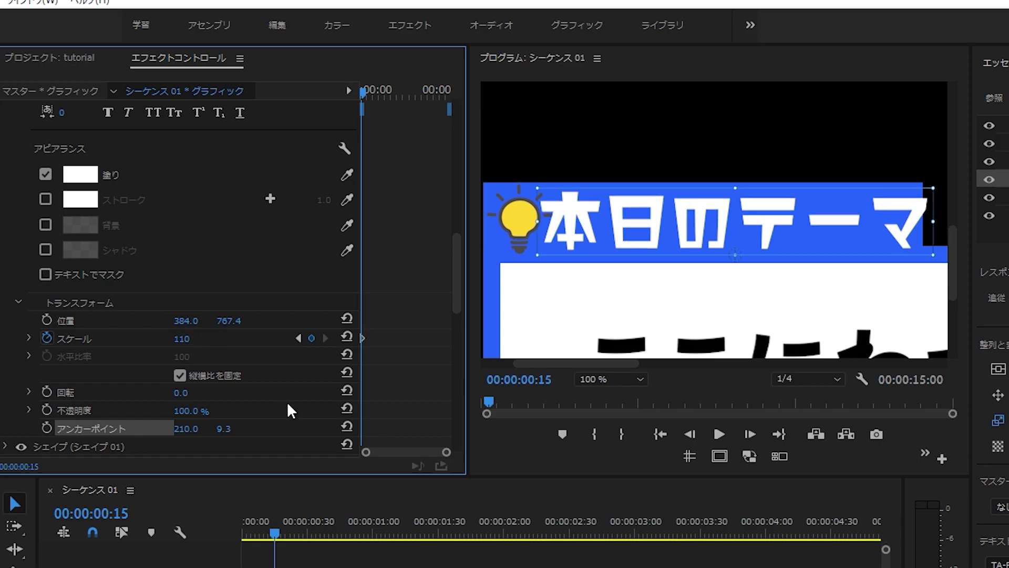
{"action": "left_click", "coordinate": [198, 338]}
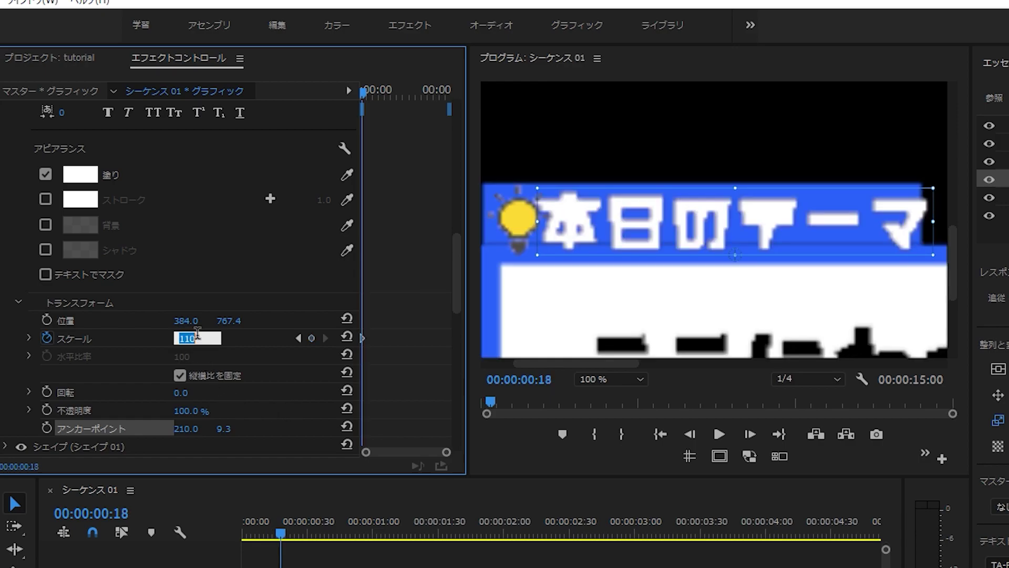
{"action": "type", "text": "100"}
{"action": "key", "text": "Return"}
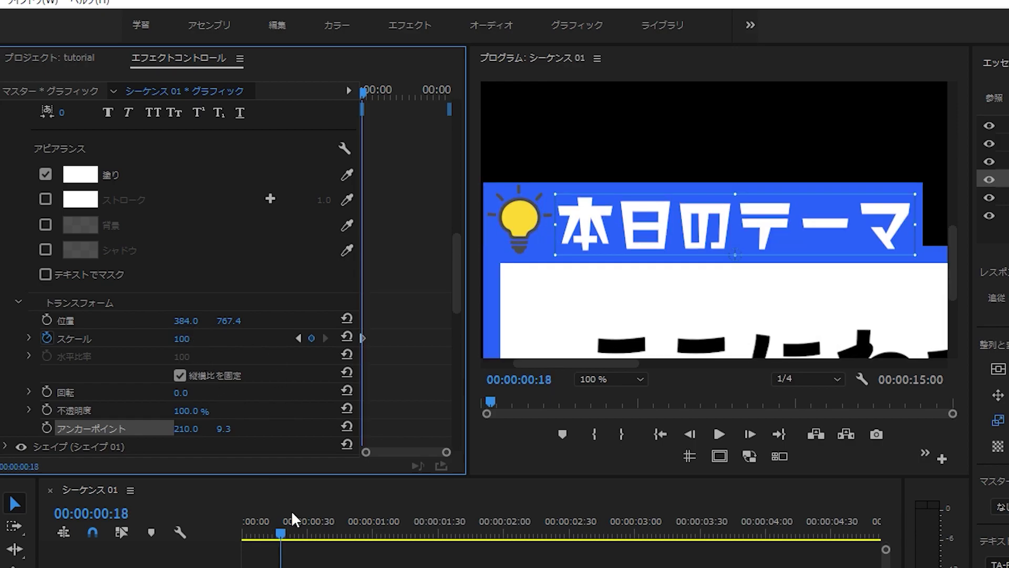
- Play back the pop and retime the later Scale keyframes in the Effect Controls timeline
{"action": "left_click_drag", "start_coordinate": [277, 529], "coordinate": [262, 537]}
{"action": "key", "text": "space"}
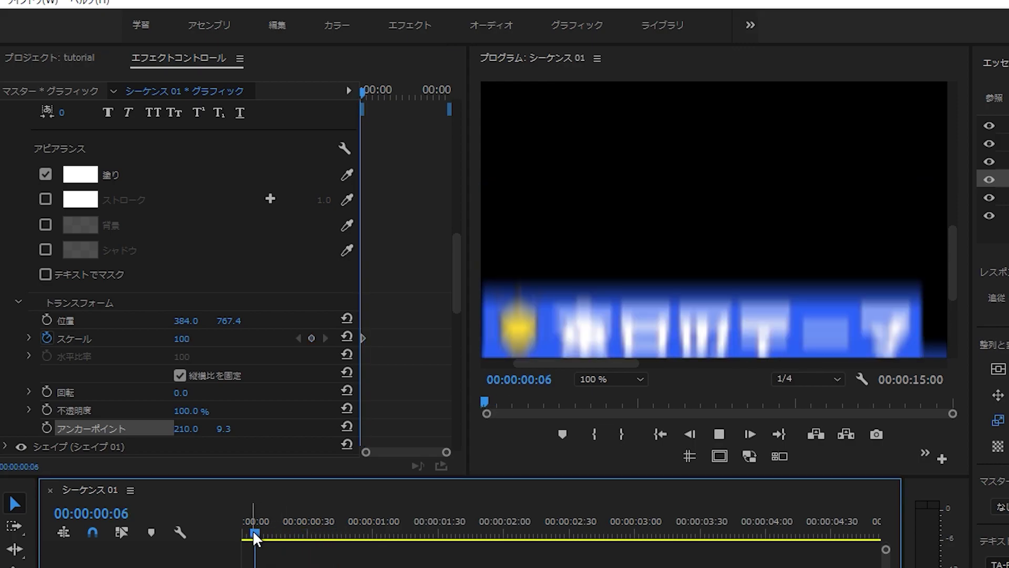
{"action": "left_click", "coordinate": [262, 536]}
{"action": "left_click_drag", "start_coordinate": [447, 452], "coordinate": [389, 450]}
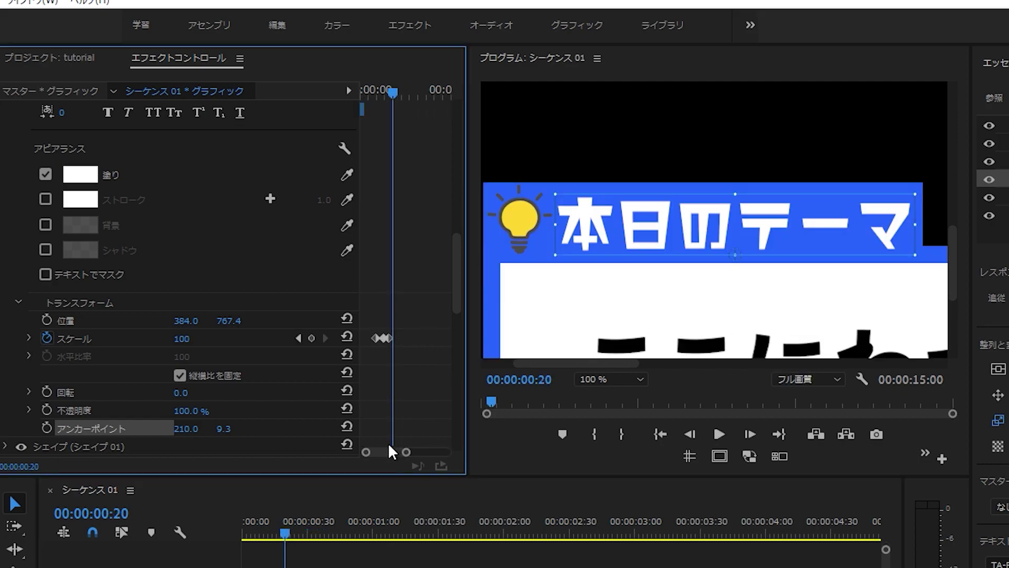
{"action": "mouse_move", "coordinate": [368, 90]}
{"action": "left_mouse_down"}
{"action": "mouse_move", "coordinate": [379, 94]}
{"action": "mouse_move", "coordinate": [384, 237]}
{"action": "left_mouse_up"}
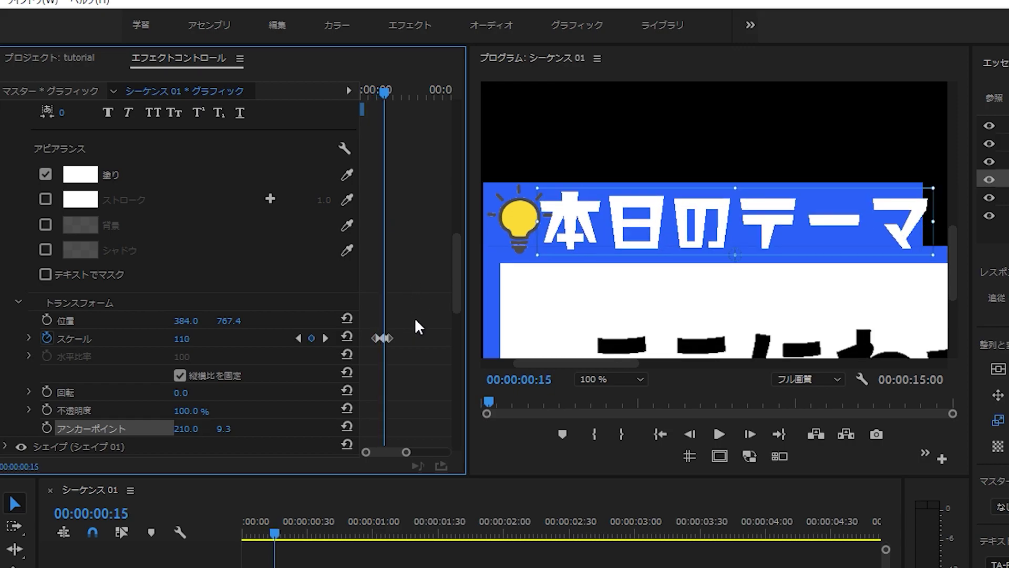
{"action": "key", "text": "Right"}
{"action": "key", "text": "Right"}
{"action": "key", "text": "Right"}
{"action": "key", "text": "Right"}
{"action": "key", "text": "Right"}
{"action": "mouse_move", "coordinate": [424, 314]}
{"action": "left_mouse_down"}
{"action": "mouse_move", "coordinate": [381, 360]}
{"action": "mouse_move", "coordinate": [427, 329]}
{"action": "mouse_move", "coordinate": [399, 347]}
{"action": "left_mouse_up"}
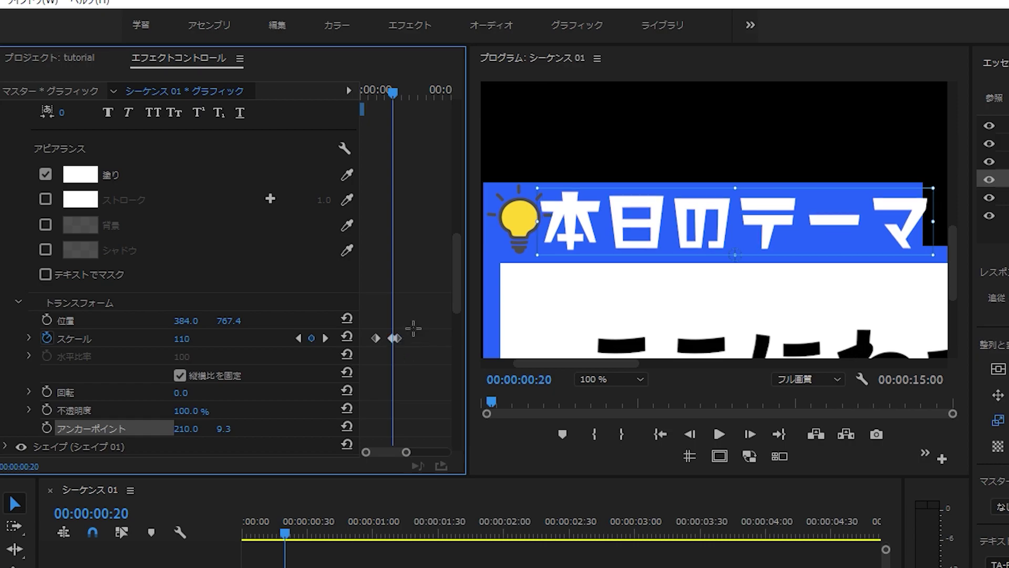
{"action": "left_click", "coordinate": [326, 338]}
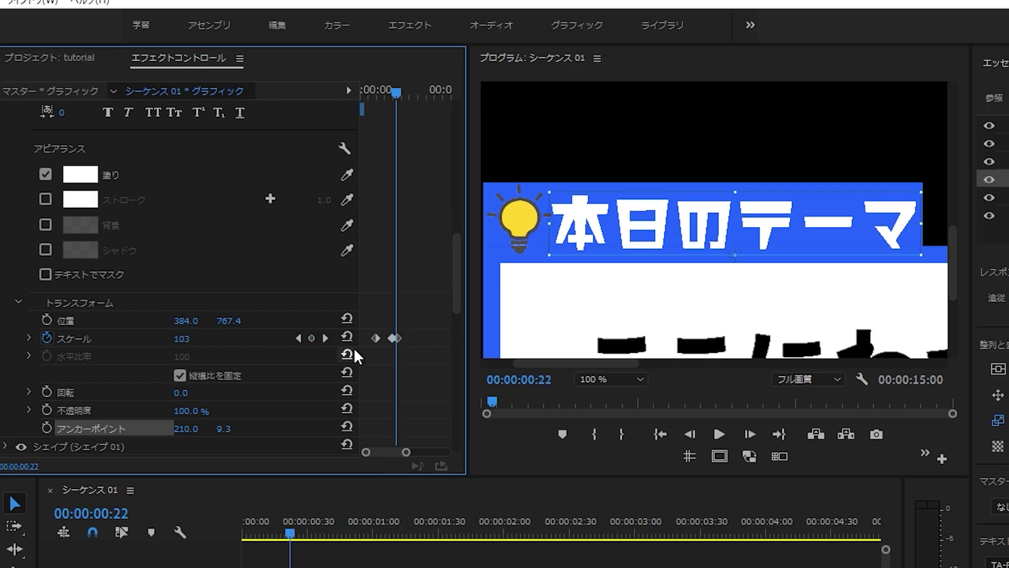
- Replay and scrub through the 100–110–100 Scale pop to review it
{"action": "left_click_drag", "start_coordinate": [291, 533], "coordinate": [258, 539]}
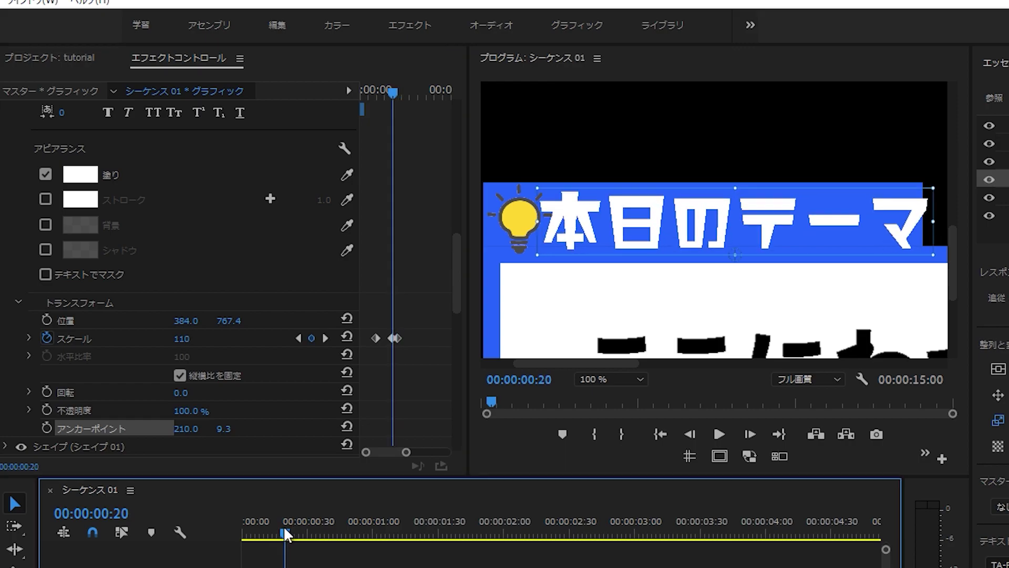
{"action": "key", "text": "space"}
{"action": "key", "text": "space"}
{"action": "left_click_drag", "start_coordinate": [317, 521], "coordinate": [268, 520]}
{"action": "key", "text": "space"}
{"action": "left_click", "coordinate": [268, 520]}
{"action": "key", "text": "space"}
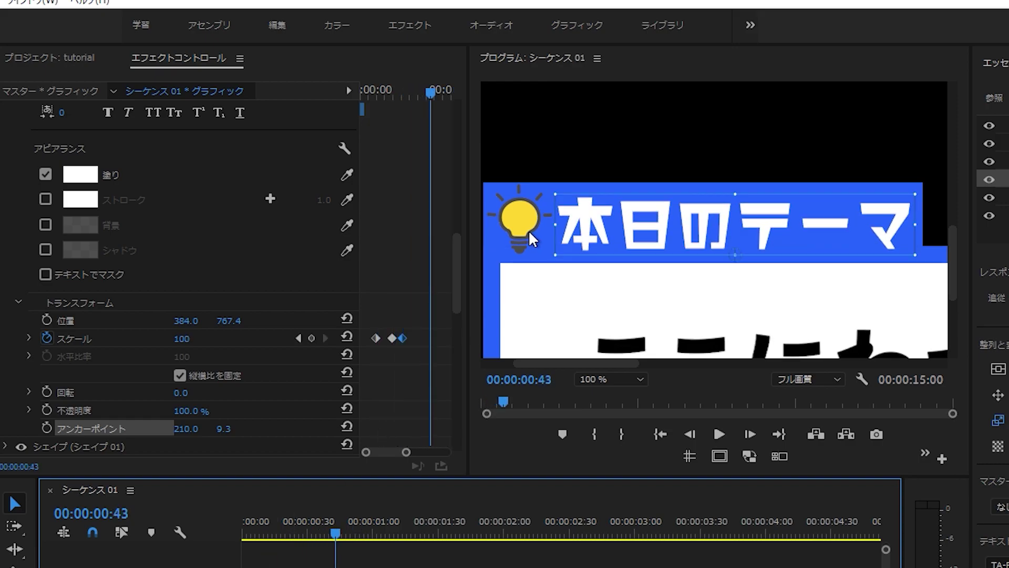
{"action": "left_click_drag", "start_coordinate": [280, 532], "coordinate": [298, 532]}
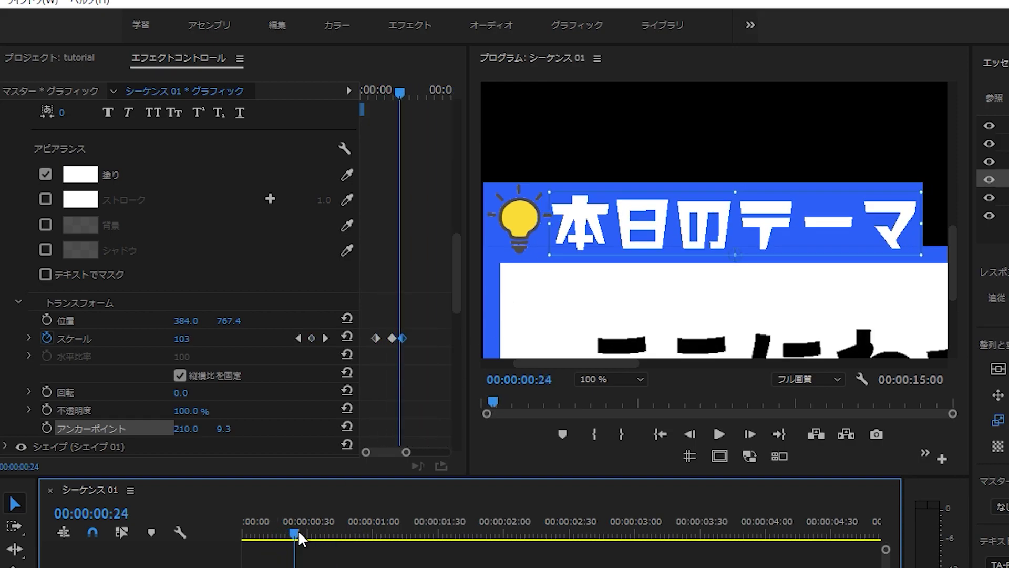
{"action": "left_click", "coordinate": [328, 339]}
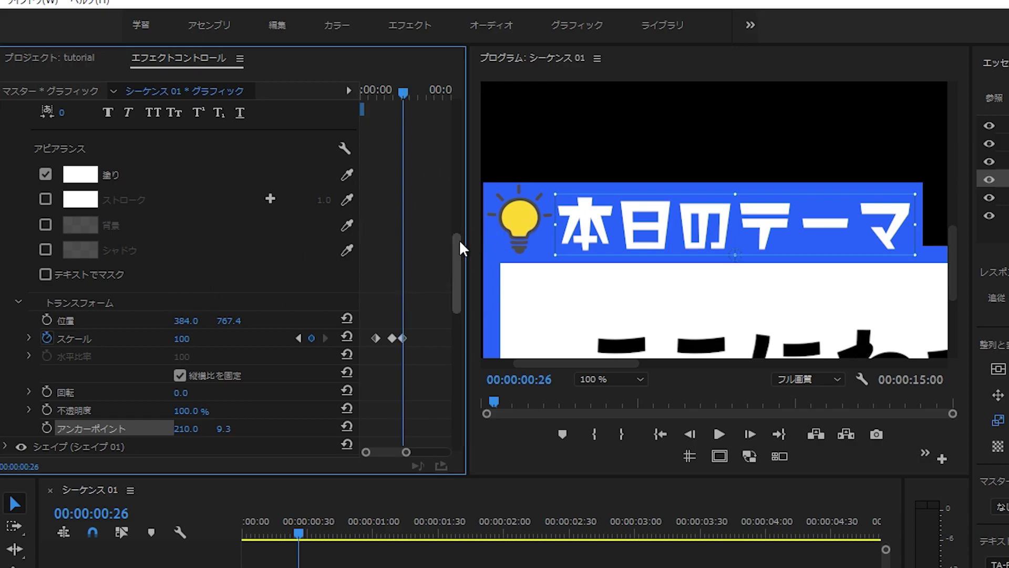
{"action": "scroll", "coordinate": [462, 247], "scroll_direction": "up", "scroll_amount": 3}
{"action": "scroll", "coordinate": [467, 200], "scroll_direction": "up", "scroll_amount": 1}
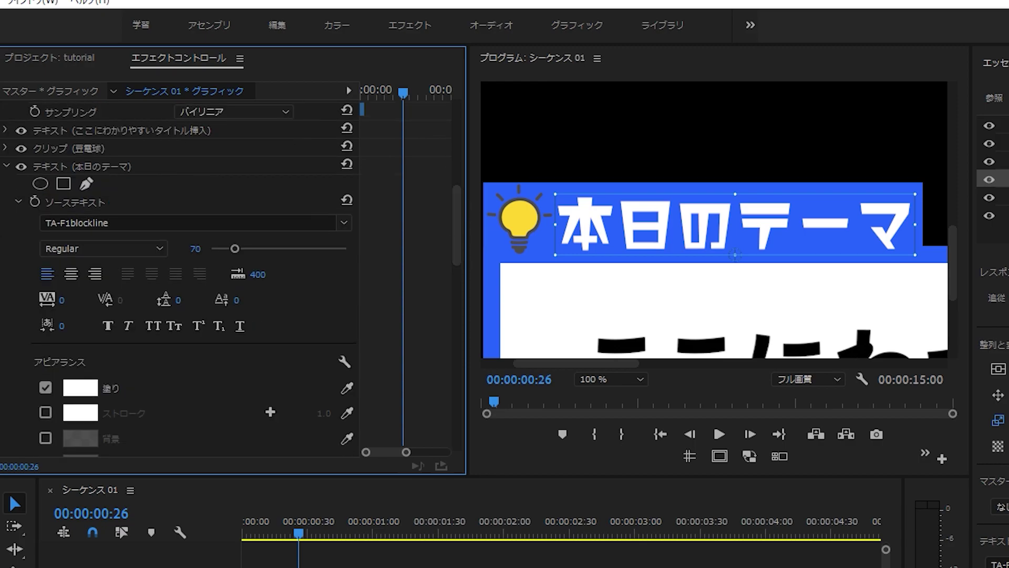
- Expand the 豆電球 clip and drag its anchor point down to the bulb's base (936.4, 1125.3)
{"action": "left_click", "coordinate": [7, 166]}
{"action": "scroll", "coordinate": [116, 194], "scroll_direction": "up", "scroll_amount": 1}
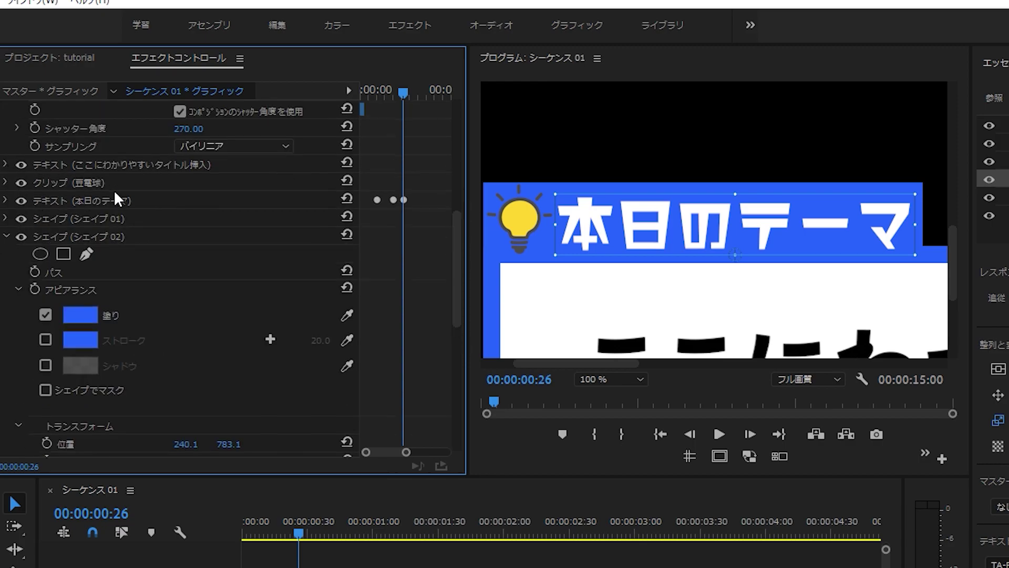
{"action": "left_click", "coordinate": [92, 183]}
{"action": "left_click", "coordinate": [7, 182]}
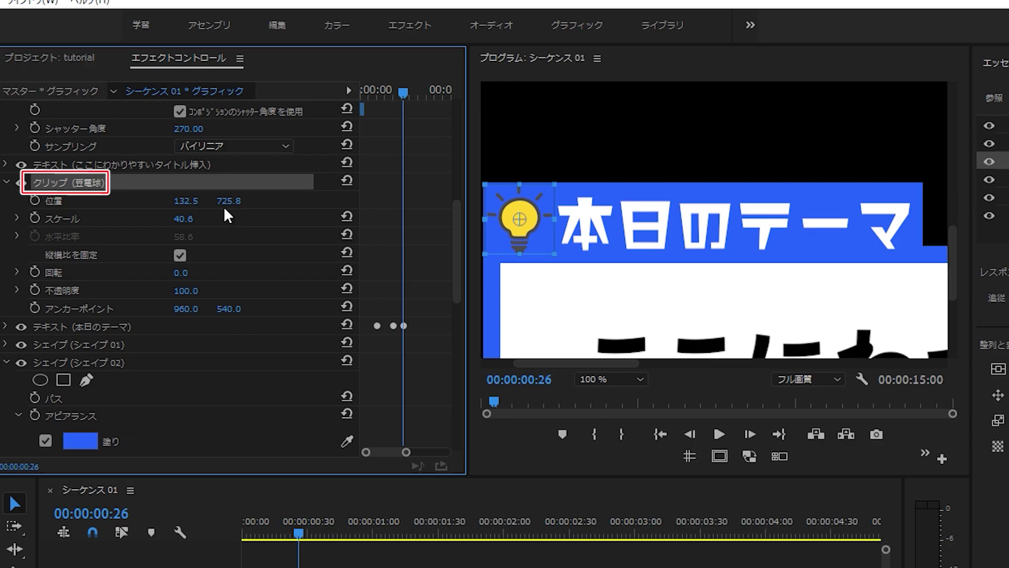
{"action": "left_click", "coordinate": [58, 215]}
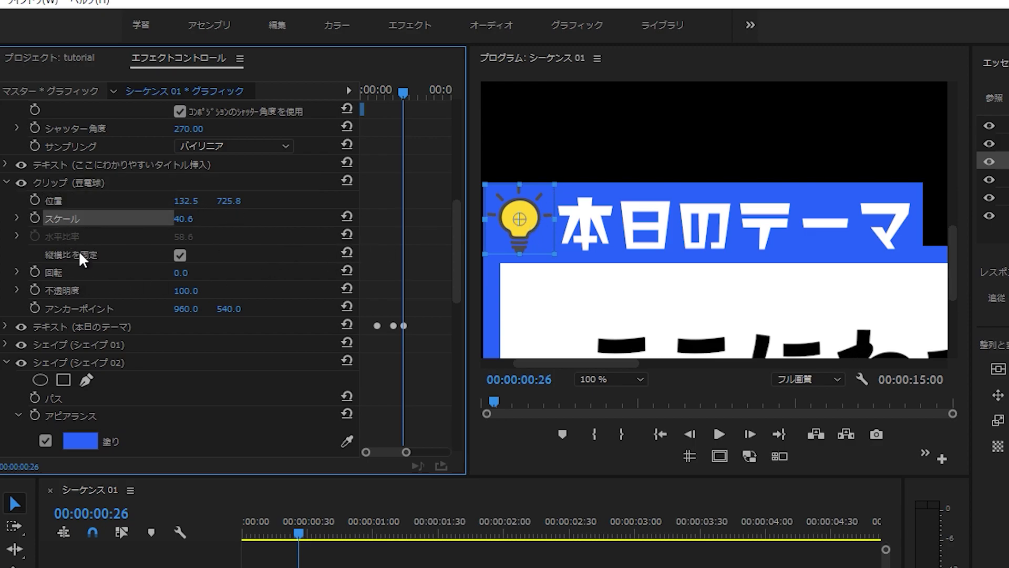
{"action": "left_click", "coordinate": [58, 308]}
{"action": "left_click_drag", "start_coordinate": [520, 218], "coordinate": [518, 257]}
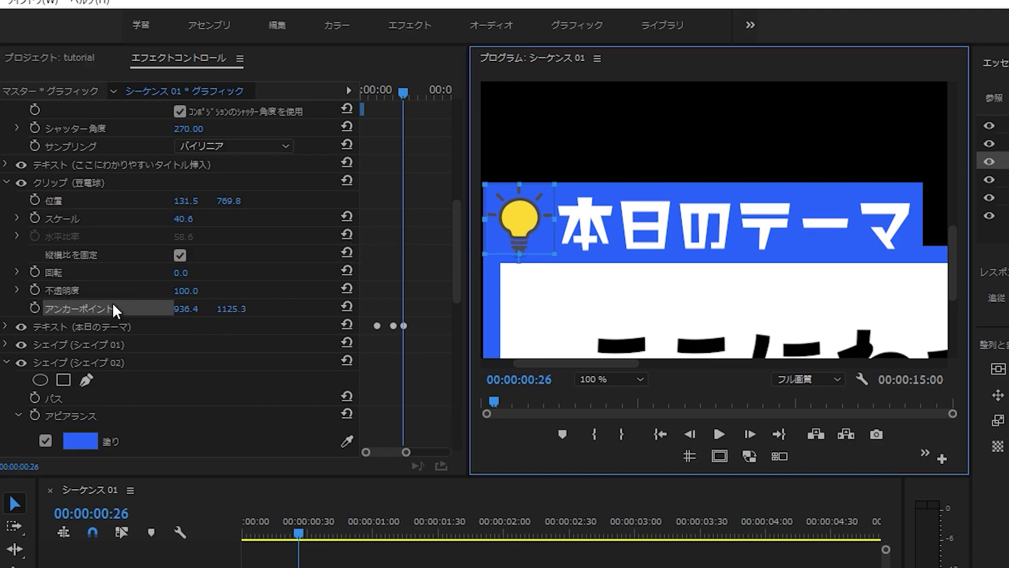
{"action": "left_click", "coordinate": [34, 217]}
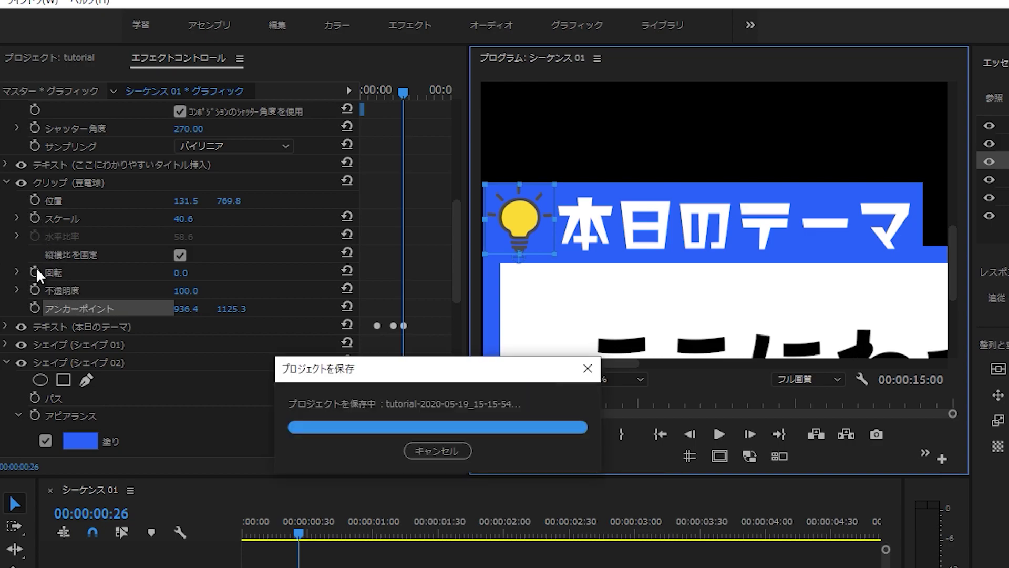
- Add Scale and Rotation keyframes for the bulb and set Scale to 0 at 00:00:00:26
{"action": "left_click", "coordinate": [35, 272]}
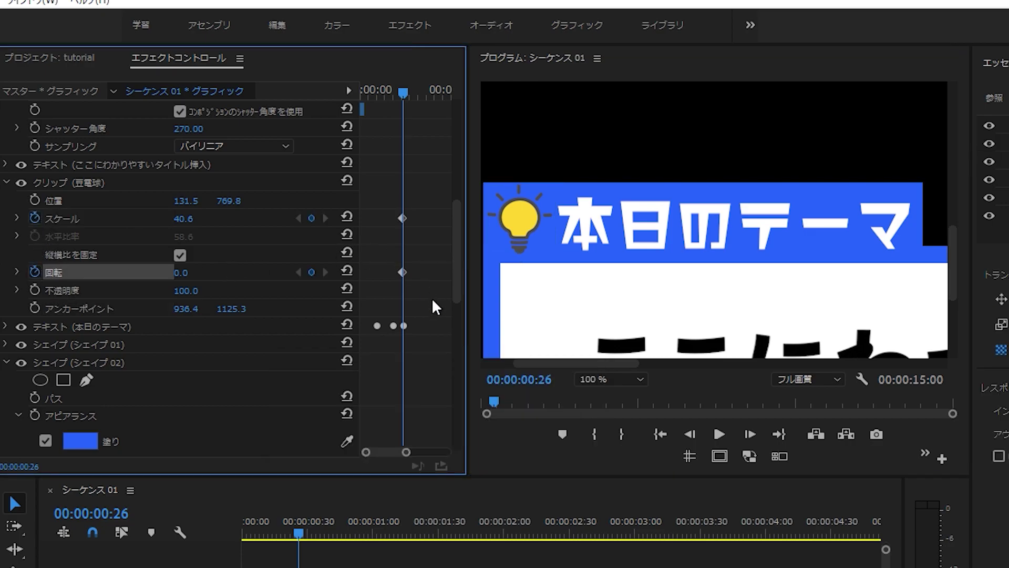
{"action": "left_click", "coordinate": [424, 336]}
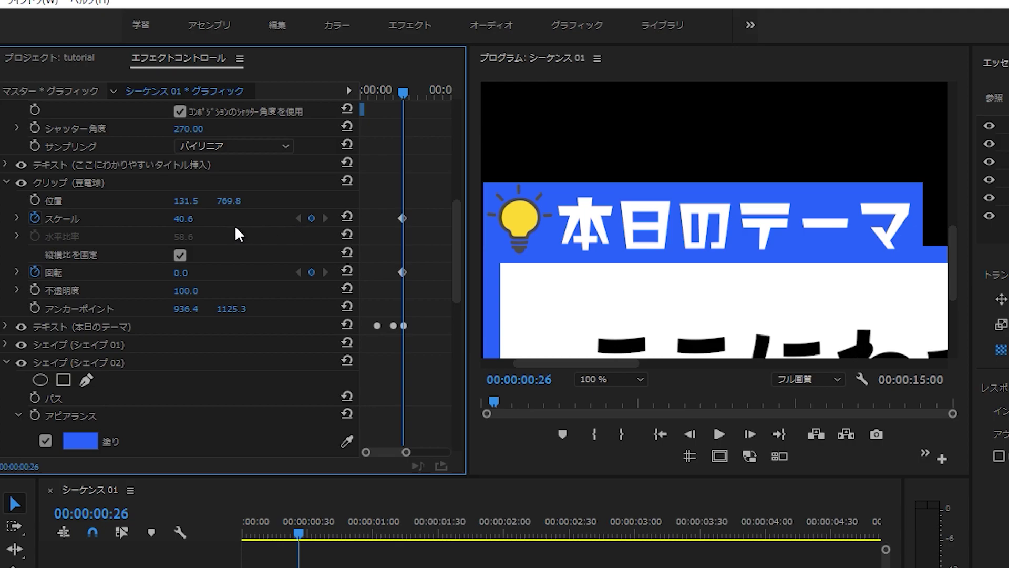
{"action": "key", "text": "Right"}
{"action": "key", "text": "Right"}
{"action": "key", "text": "Right"}
{"action": "key", "text": "Right"}
{"action": "key", "text": "Right"}
{"action": "key", "text": "Right"}
{"action": "key", "text": "Right"}
{"action": "key", "text": "Right"}
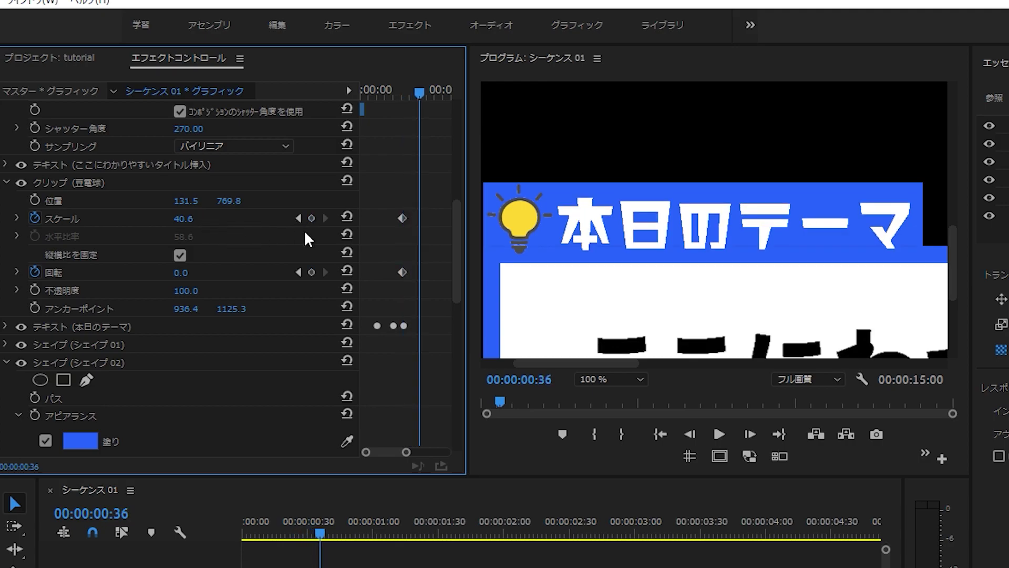
{"action": "left_click", "coordinate": [311, 218]}
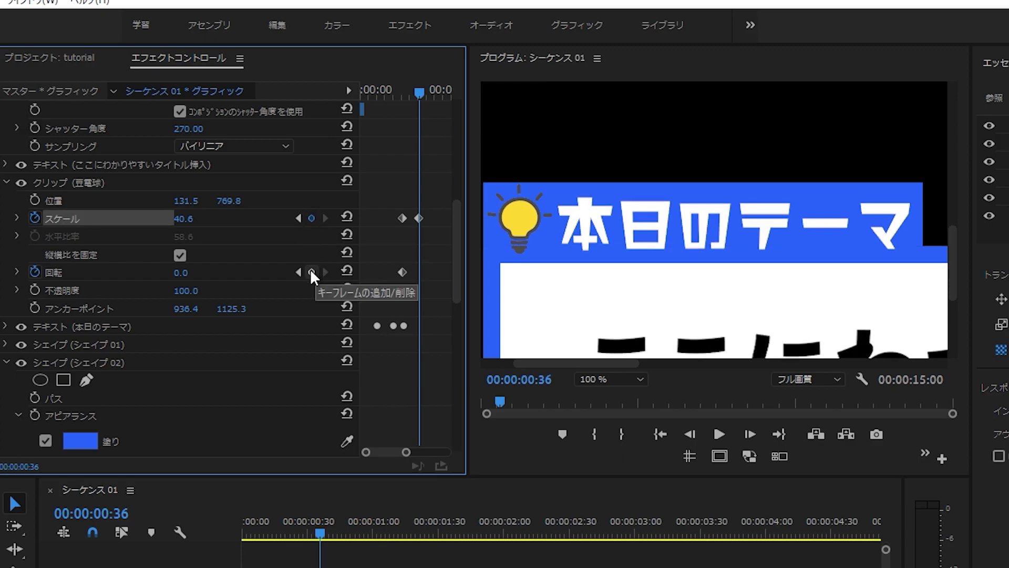
{"action": "left_click", "coordinate": [312, 272]}
{"action": "left_click_drag", "start_coordinate": [416, 95], "coordinate": [404, 95]}
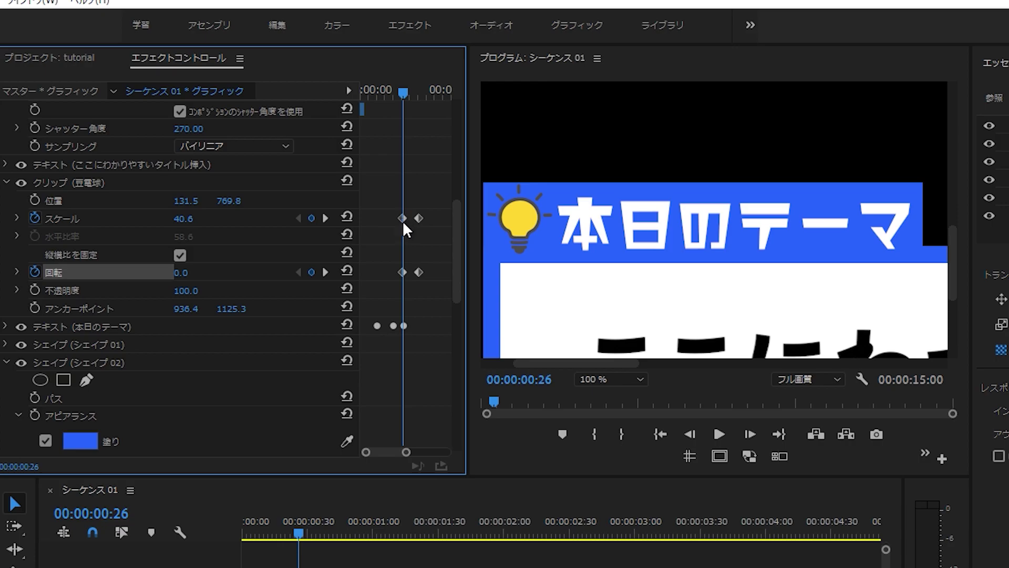
{"action": "left_click", "coordinate": [194, 220]}
{"action": "type", "text": "0"}
{"action": "key", "text": "Return"}
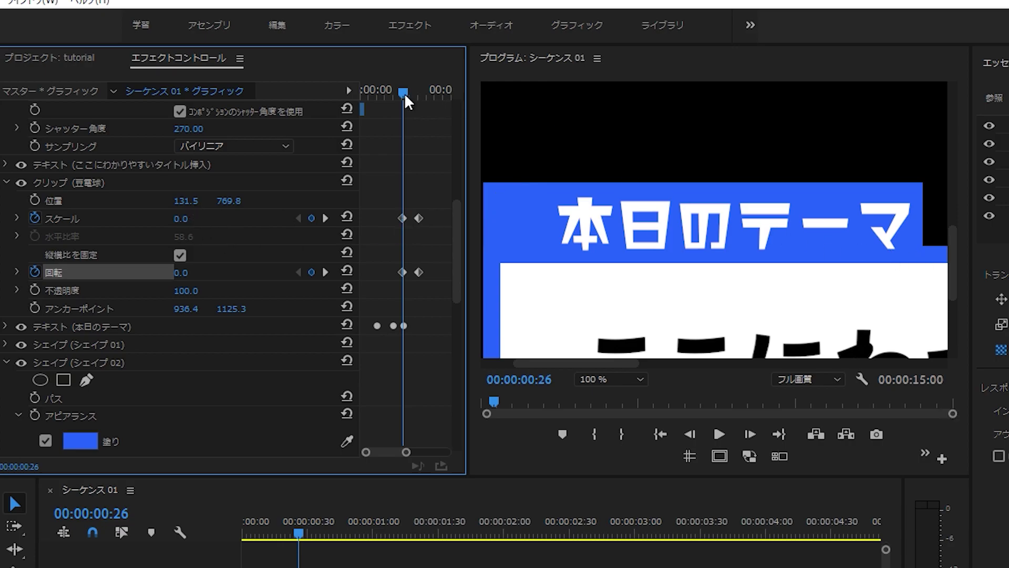
- Add Rotation keyframes tilting the bulb 4° and 18.5°, previewing the pop-in
{"action": "mouse_move", "coordinate": [405, 94]}
{"action": "left_mouse_down"}
{"action": "mouse_move", "coordinate": [418, 100]}
{"action": "mouse_move", "coordinate": [410, 90]}
{"action": "left_mouse_up"}
{"action": "left_click_drag", "start_coordinate": [179, 273], "coordinate": [183, 273]}
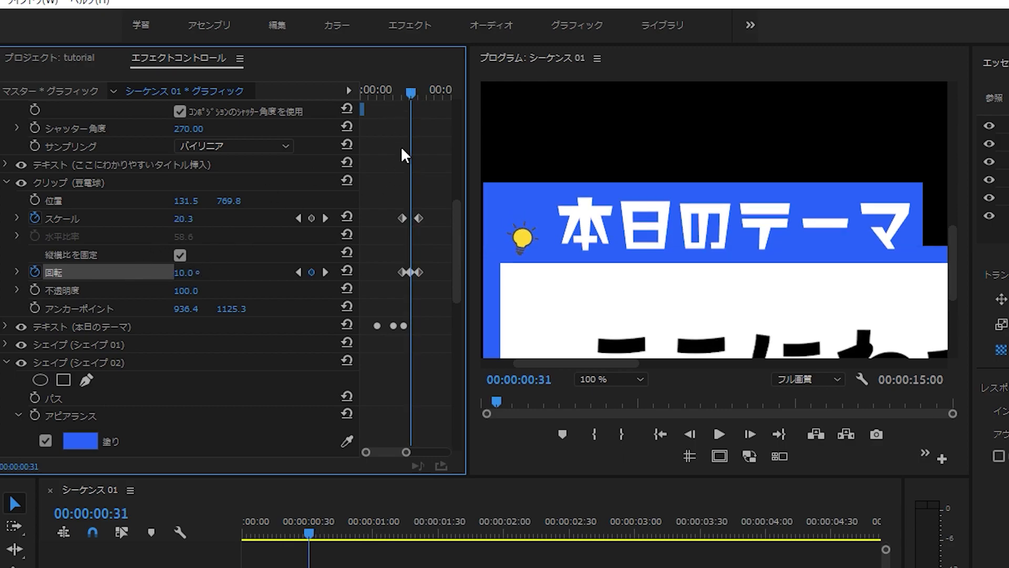
{"action": "mouse_move", "coordinate": [387, 95]}
{"action": "left_mouse_down"}
{"action": "mouse_move", "coordinate": [430, 105]}
{"action": "mouse_move", "coordinate": [409, 124]}
{"action": "mouse_move", "coordinate": [413, 152]}
{"action": "left_mouse_up"}
{"action": "left_click_drag", "start_coordinate": [405, 452], "coordinate": [392, 452]}
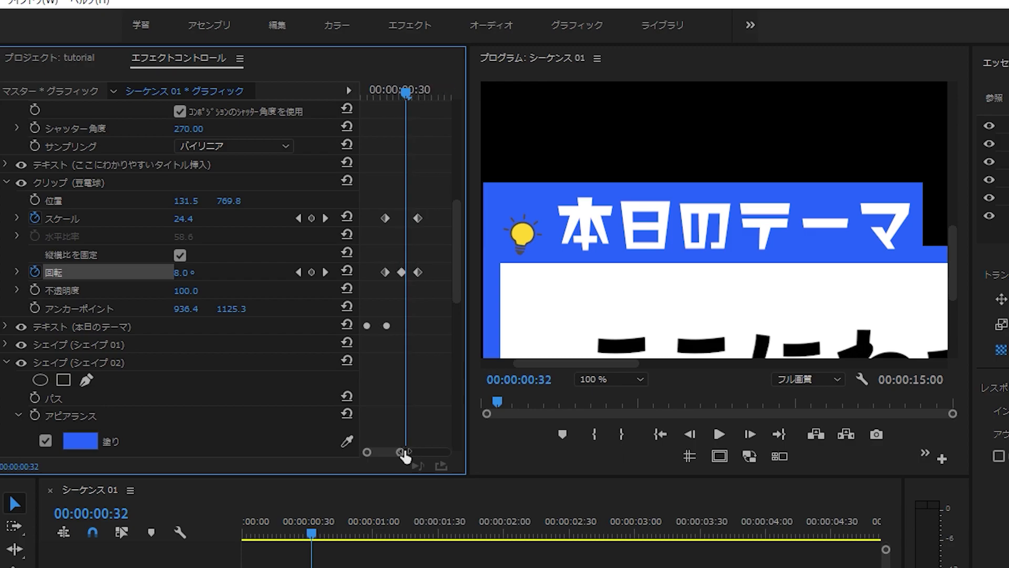
{"action": "left_click_drag", "start_coordinate": [395, 273], "coordinate": [415, 273]}
{"action": "left_click_drag", "start_coordinate": [192, 273], "coordinate": [210, 272]}
{"action": "scroll", "coordinate": [302, 412], "scroll_direction": "up", "scroll_amount": 2}
{"action": "left_click_drag", "start_coordinate": [416, 91], "coordinate": [410, 95]}
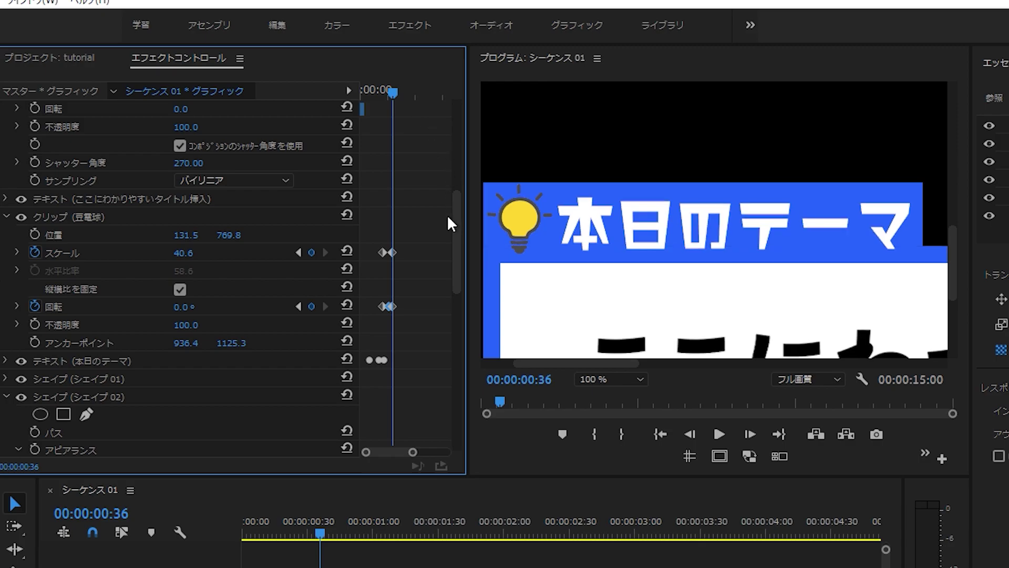
{"action": "scroll", "coordinate": [459, 207], "scroll_direction": "up", "scroll_amount": 4}
- Key the title text's Opacity from 0% at frame 36 to 100% twenty frames later
{"action": "left_click", "coordinate": [95, 266]}
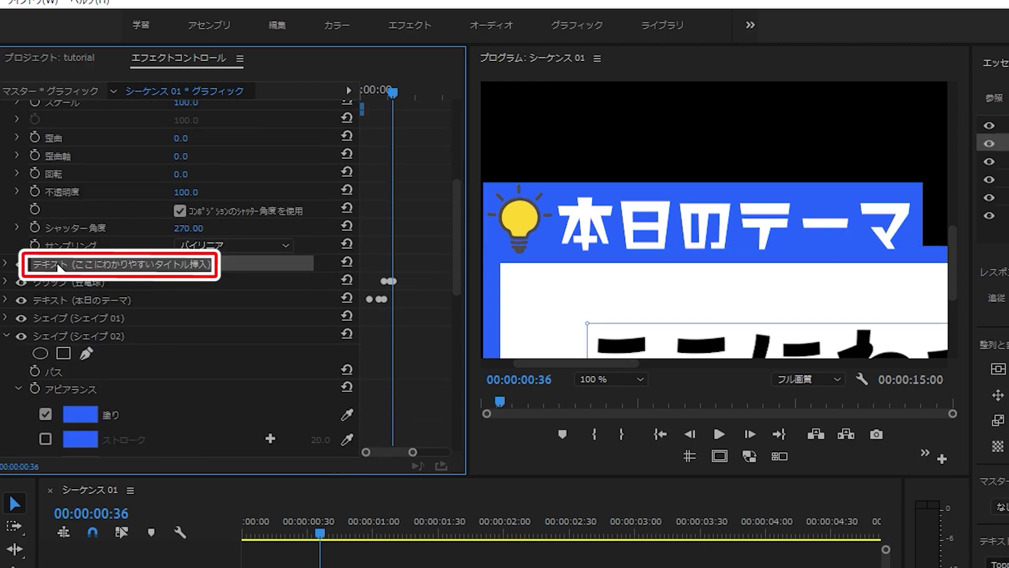
{"action": "left_click", "coordinate": [6, 264]}
{"action": "left_click_drag", "start_coordinate": [459, 266], "coordinate": [460, 315]}
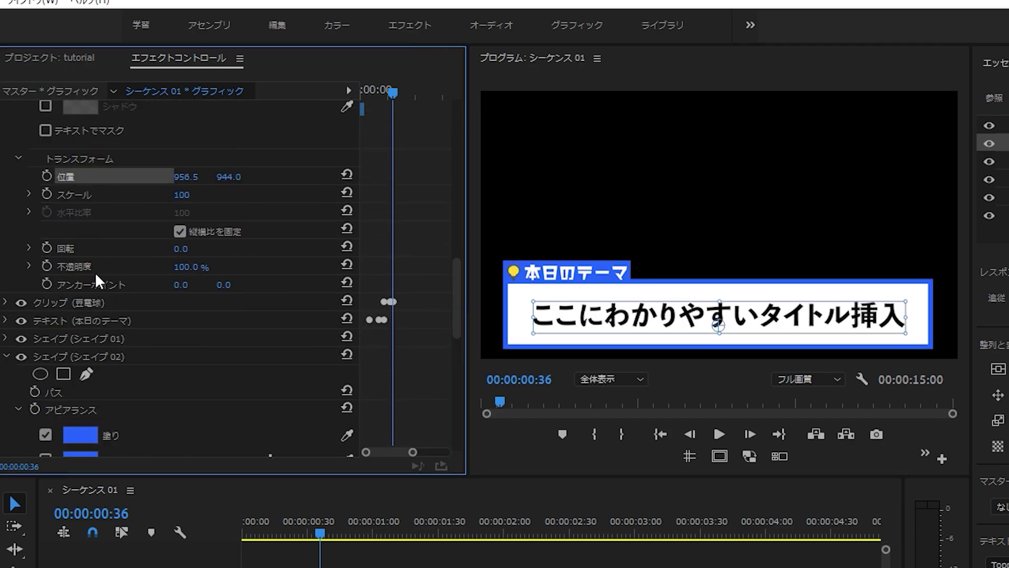
{"action": "left_click", "coordinate": [47, 266]}
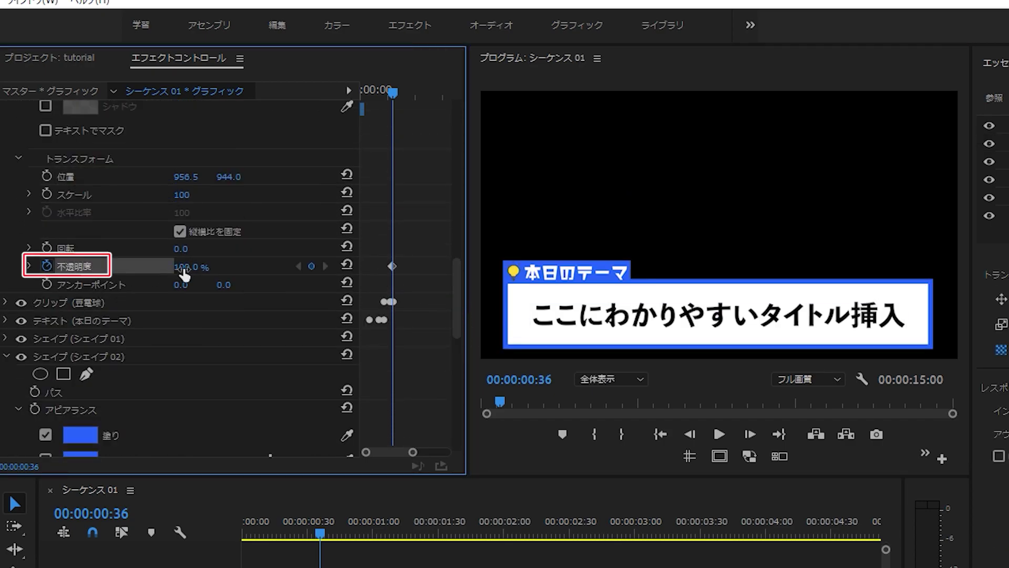
{"action": "left_click_drag", "start_coordinate": [184, 273], "coordinate": [198, 268]}
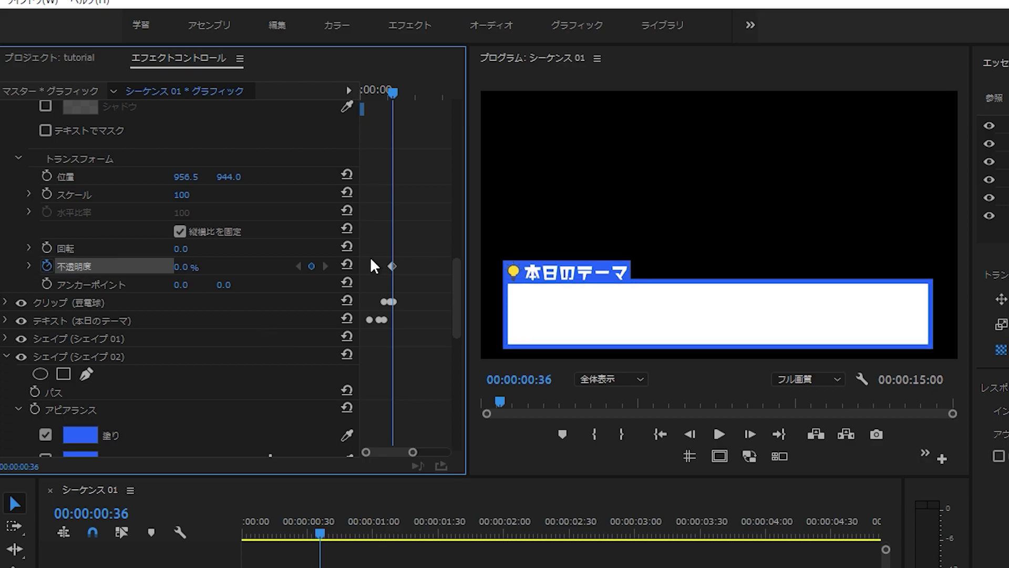
{"action": "key", "text": "shift+Right"}
{"action": "key", "text": "shift+Right"}
{"action": "key", "text": "shift+Right"}
{"action": "left_click_drag", "start_coordinate": [182, 266], "coordinate": [220, 267]}
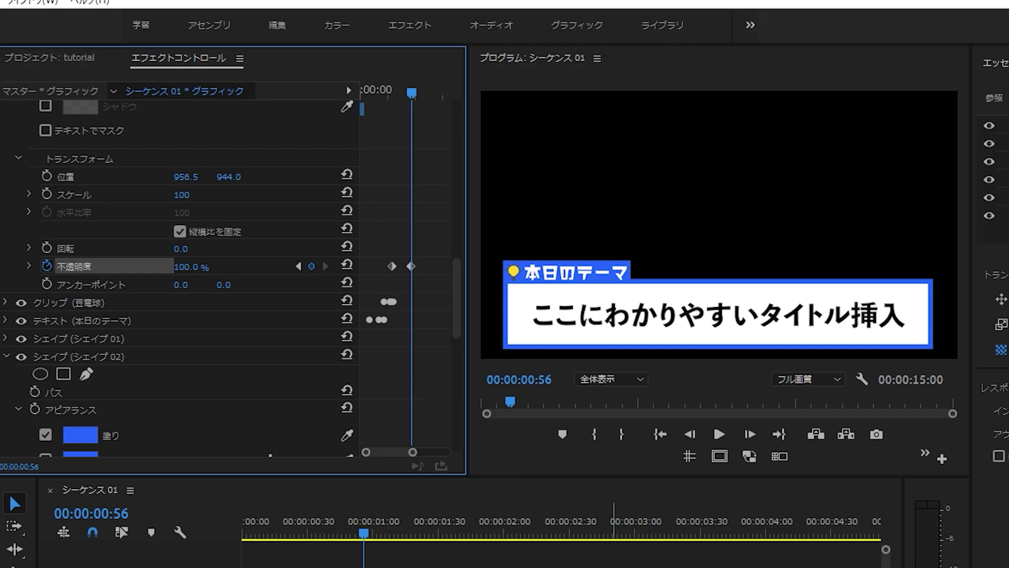
- Return to the sequence start and play back the title animation
{"action": "left_click", "coordinate": [149, 532]}
{"action": "key", "text": "Home"}
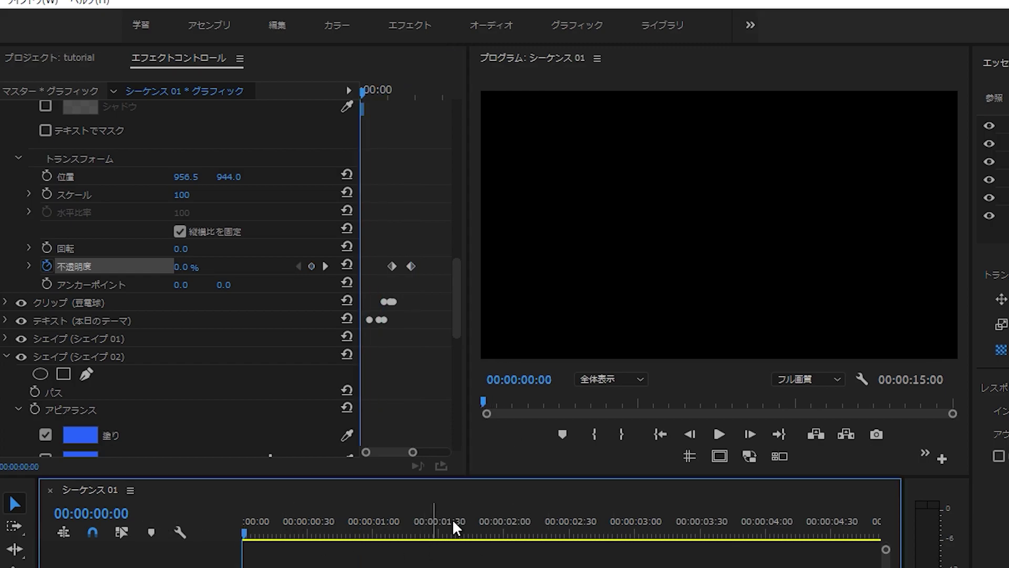
{"action": "key", "text": "space"}
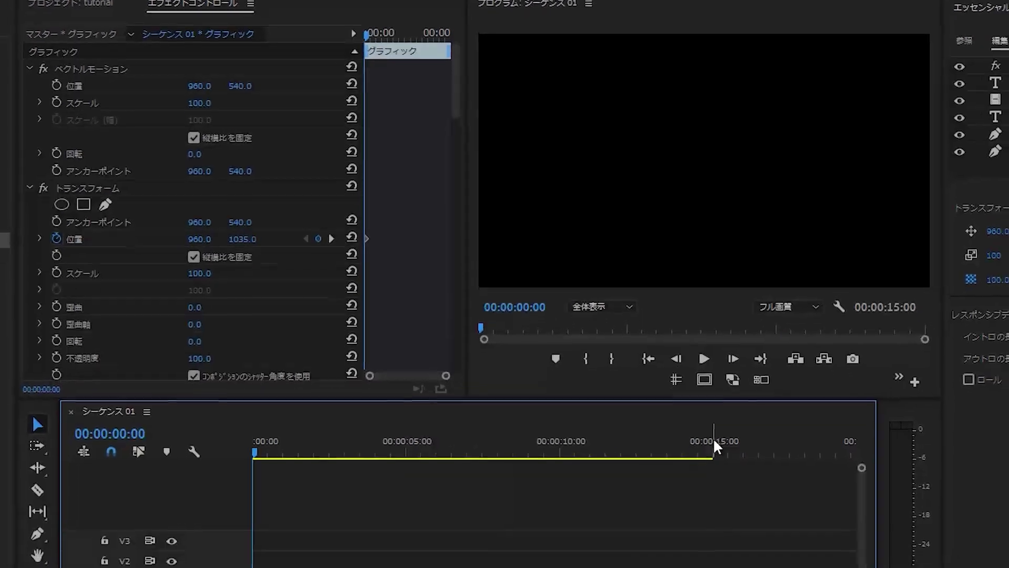
- Key Transform Position near 14:49 and slide the graphic to X −861 at 00:00:14:59
{"action": "left_click_drag", "start_coordinate": [699, 400], "coordinate": [710, 400]}
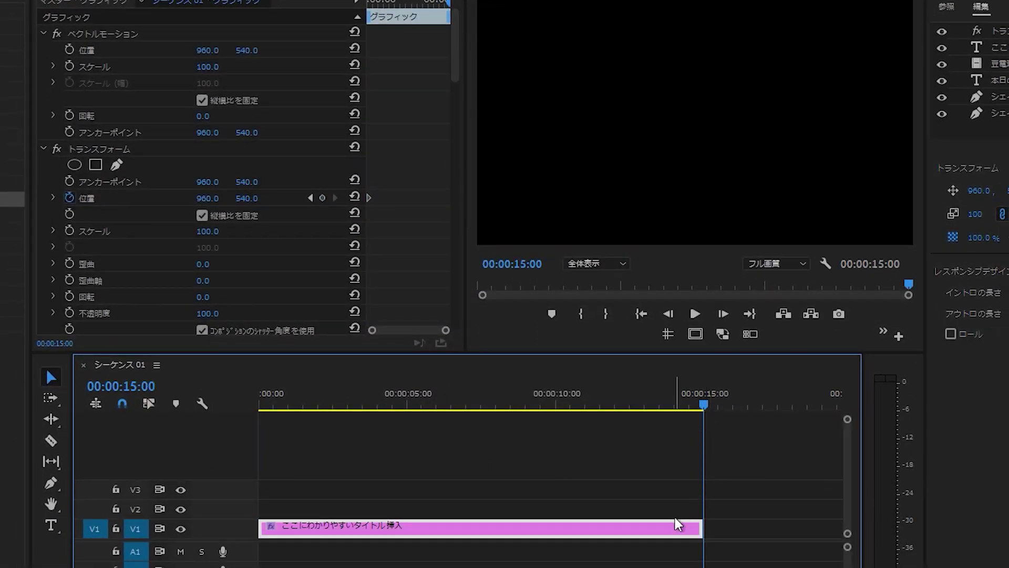
{"action": "left_click_drag", "start_coordinate": [706, 409], "coordinate": [695, 406]}
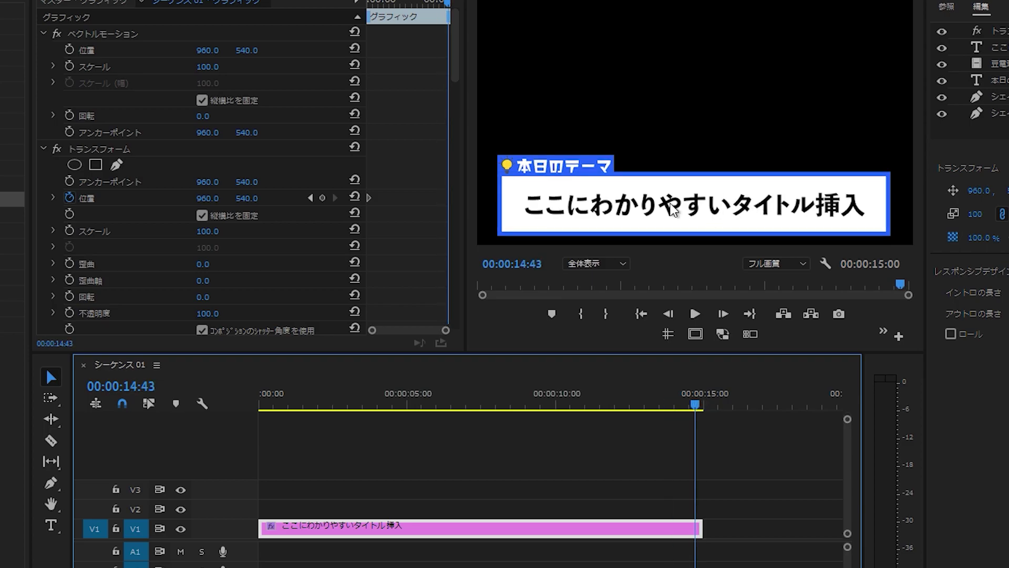
{"action": "left_click_drag", "start_coordinate": [695, 408], "coordinate": [711, 410]}
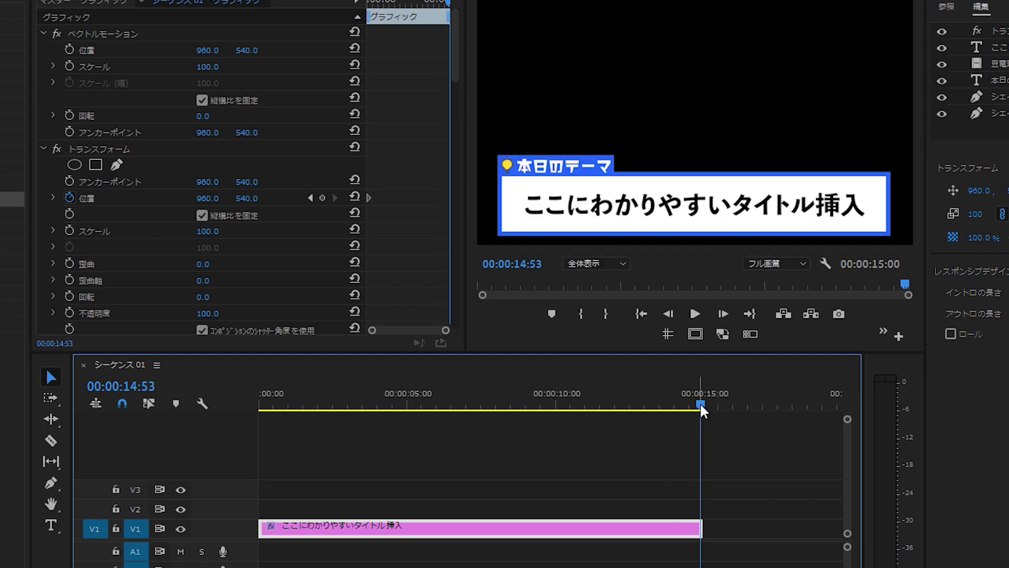
{"action": "key", "text": "Left"}
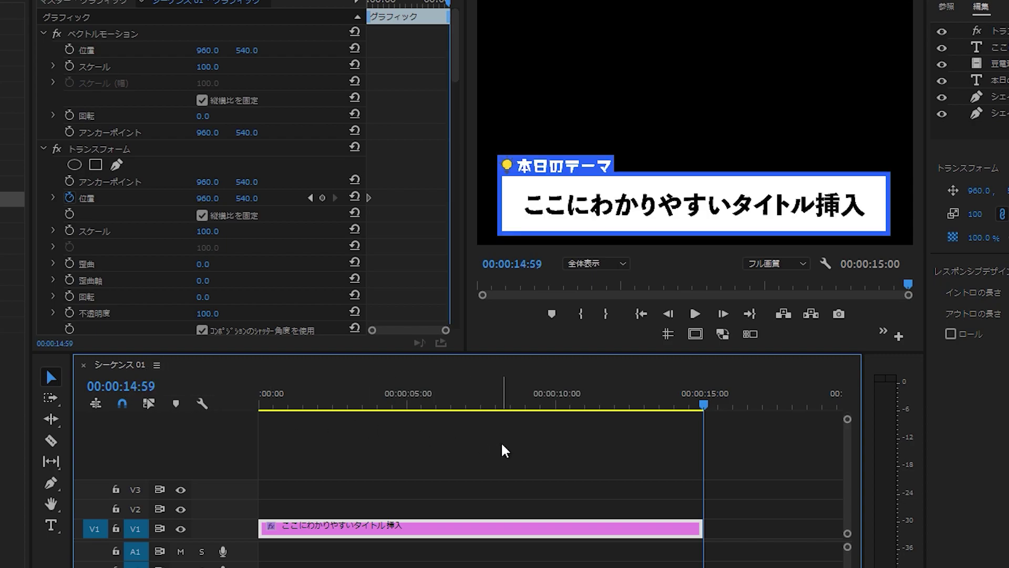
{"action": "left_click", "coordinate": [459, 83]}
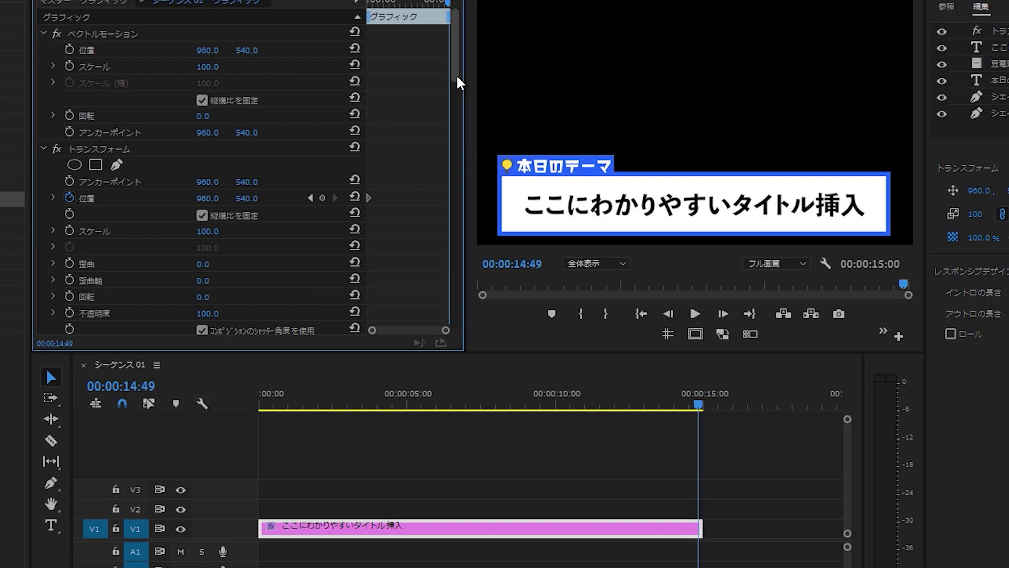
{"action": "left_click", "coordinate": [322, 199]}
{"action": "key", "text": "Right"}
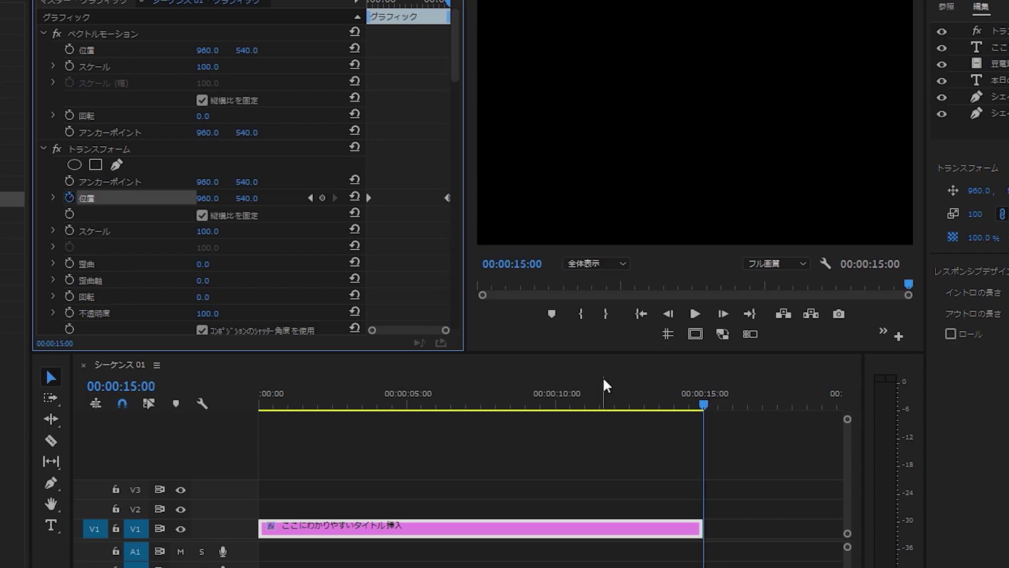
{"action": "key", "text": "Left"}
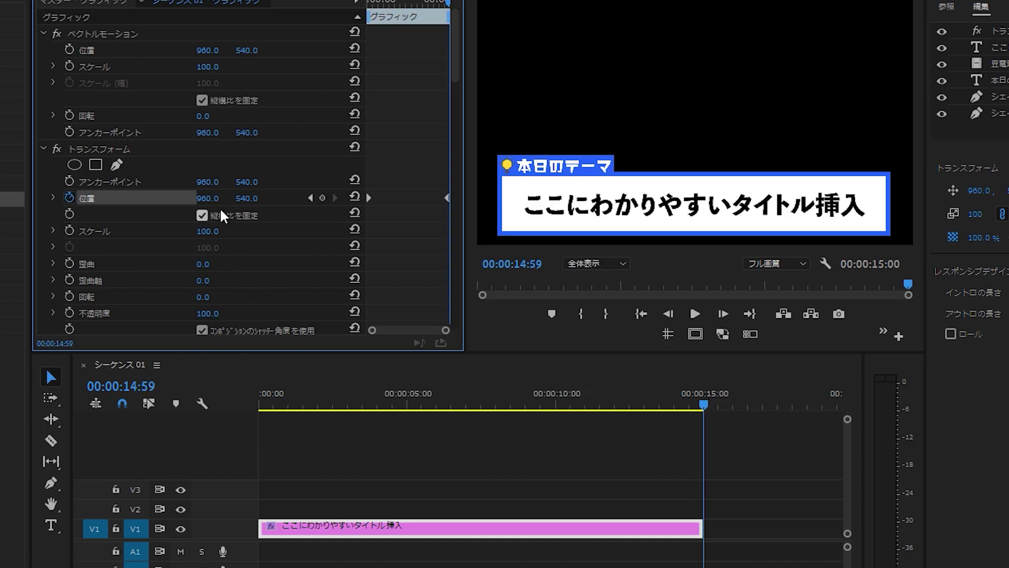
{"action": "left_click_drag", "start_coordinate": [208, 198], "coordinate": [80, 198]}
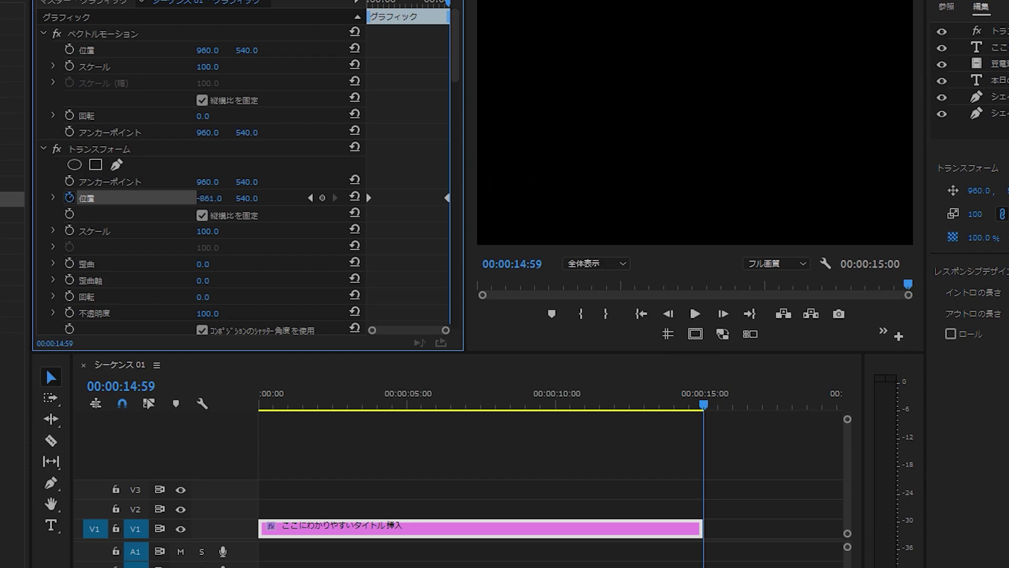
- Preview the slide-out ending and zoom the timeline out to the whole sequence
{"action": "key", "text": "Left"}
{"action": "key", "text": "Left"}
{"action": "key", "text": "Left"}
{"action": "key", "text": "Left"}
{"action": "key", "text": "Left"}
{"action": "key", "text": "Left"}
{"action": "key", "text": "Left"}
{"action": "key", "text": "Left"}
{"action": "key", "text": "Left"}
{"action": "key", "text": "Left"}
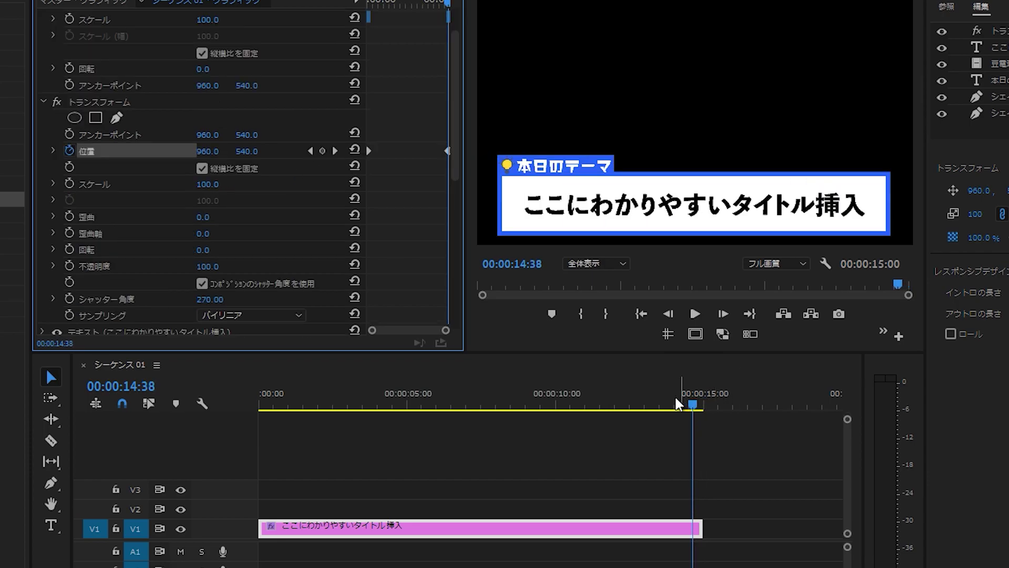
{"action": "left_click_drag", "start_coordinate": [677, 403], "coordinate": [668, 404]}
{"action": "key", "text": "space"}
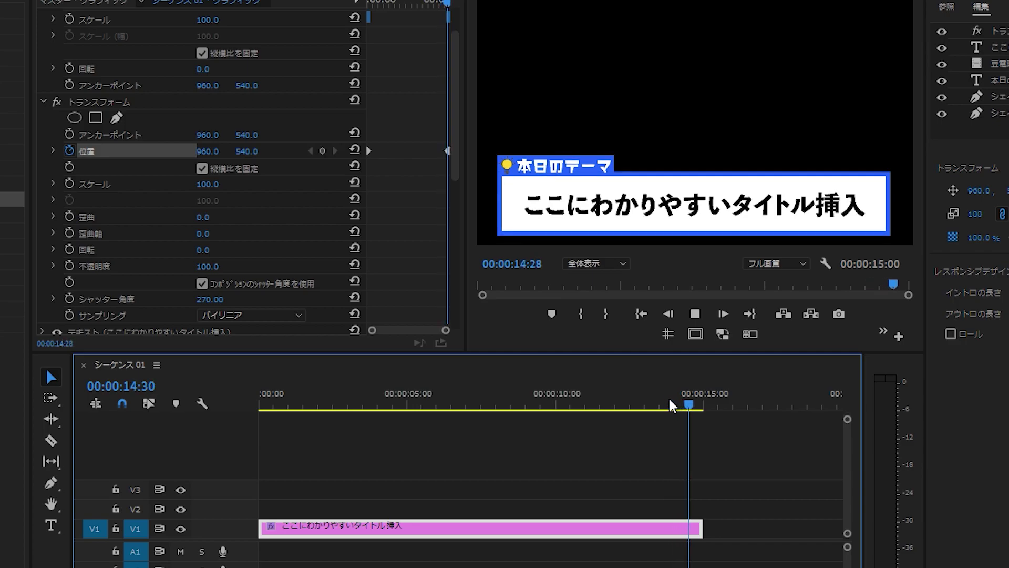
{"action": "left_click_drag", "start_coordinate": [670, 404], "coordinate": [710, 405]}
{"action": "key", "text": "minus"}
{"action": "left_click", "coordinate": [398, 405]}
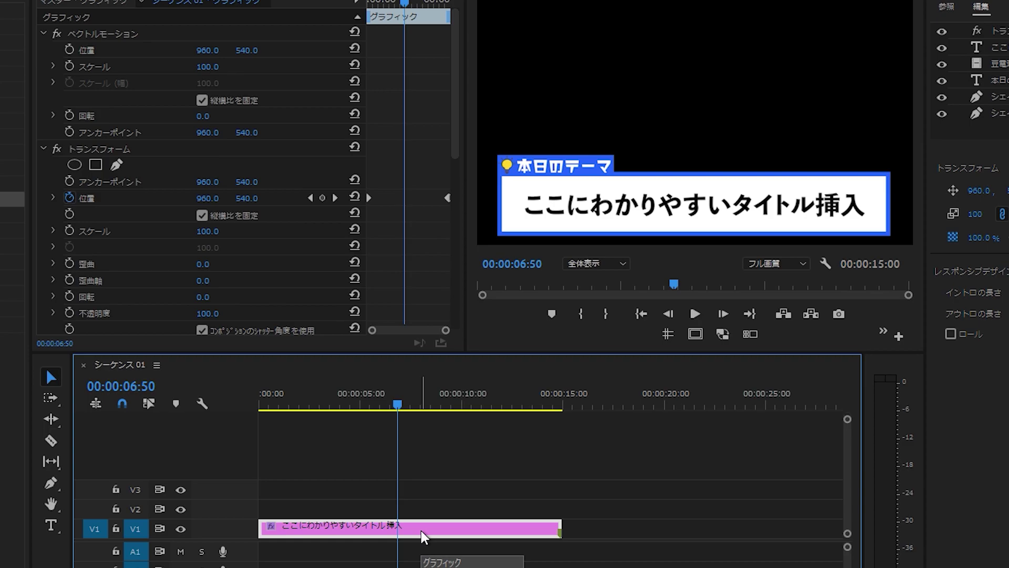
- Export the graphic clip as the motion graphics template 本日のテーマ.mogrt on the Desktop
{"action": "right_click", "coordinate": [423, 534]}
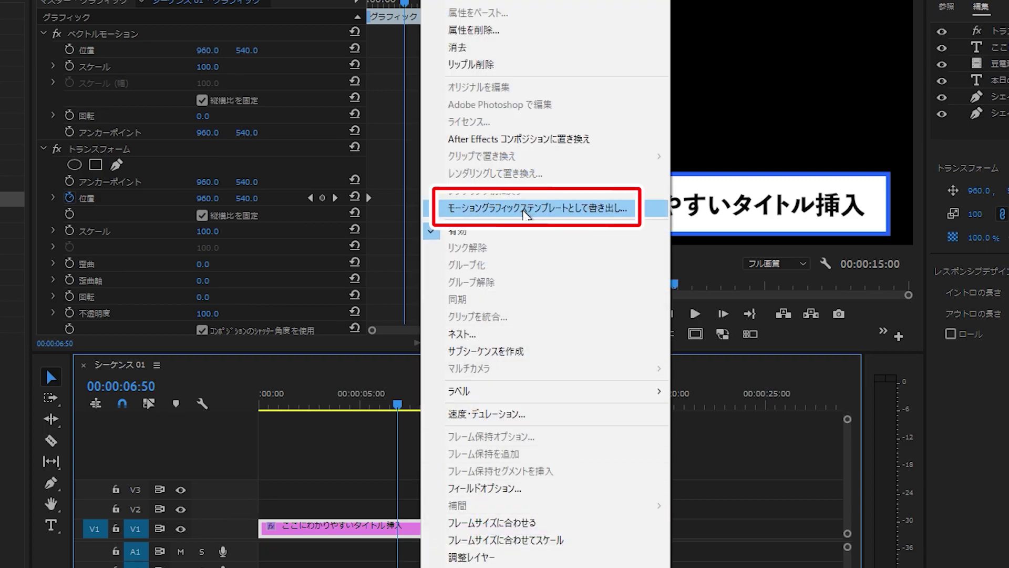
{"action": "left_click", "coordinate": [525, 213]}
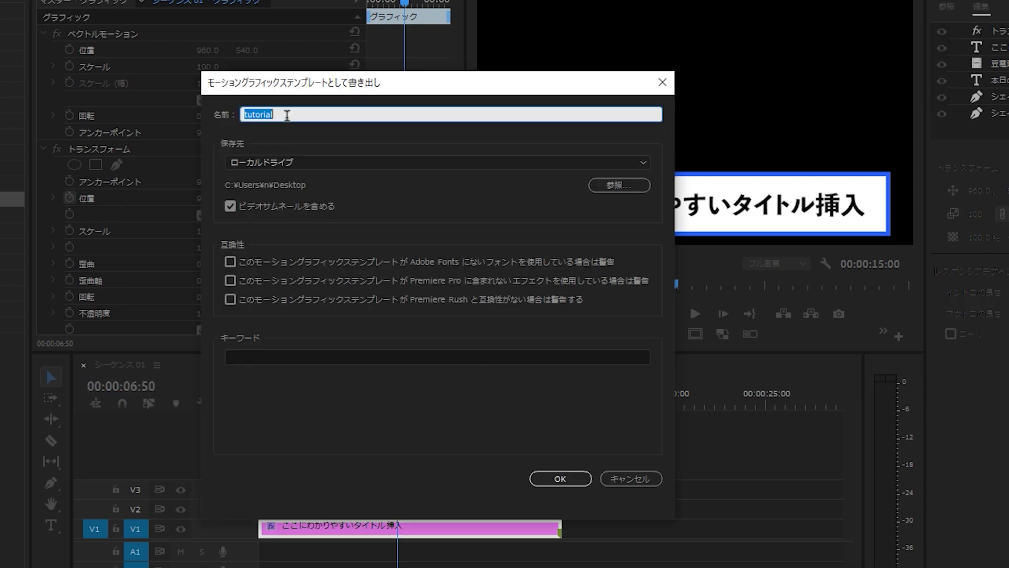
{"action": "type", "text": "honzitu"}
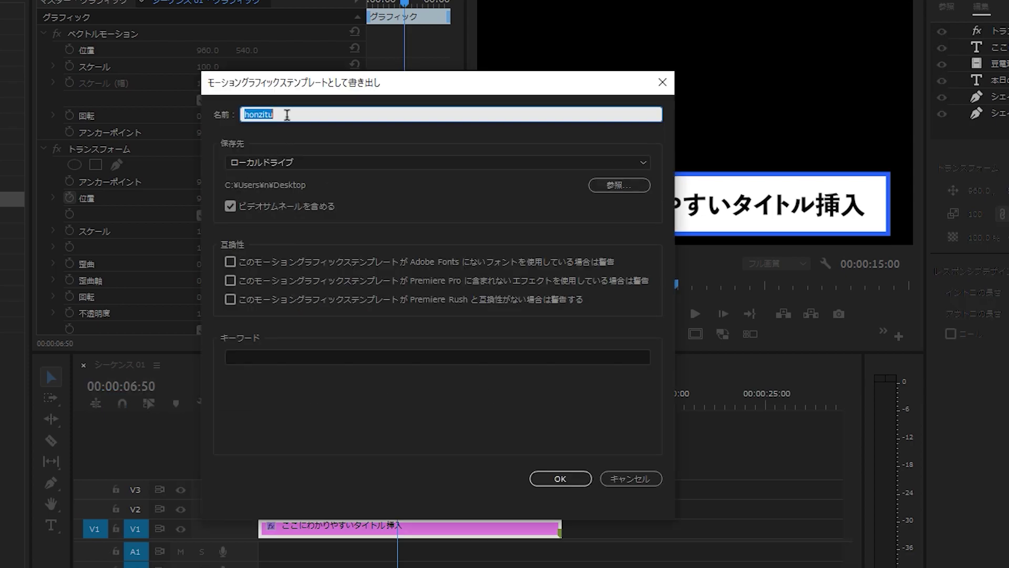
{"action": "type", "text": "本日のテーマ"}
{"action": "left_click", "coordinate": [563, 478]}
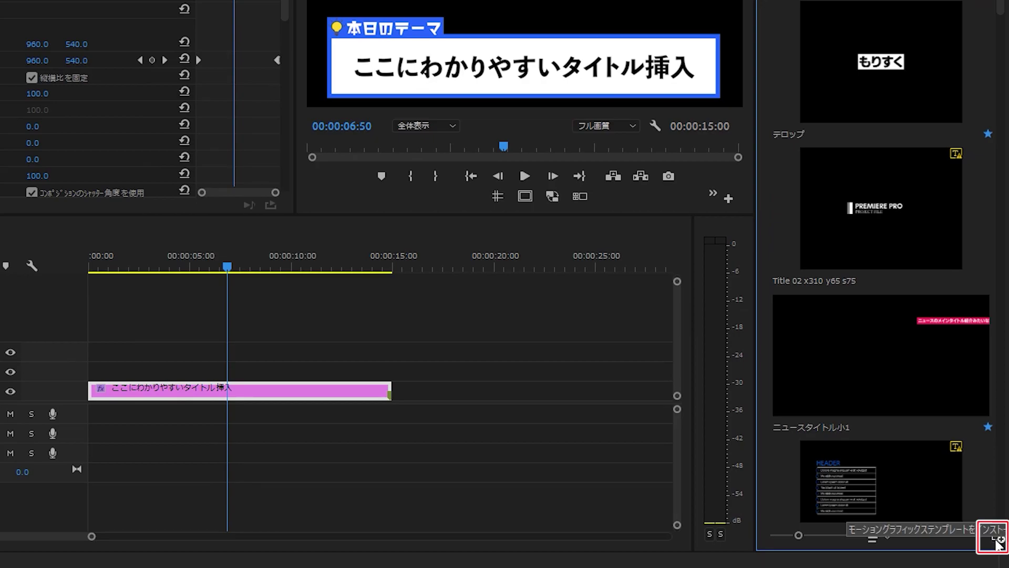
{"action": "left_click", "coordinate": [999, 541]}
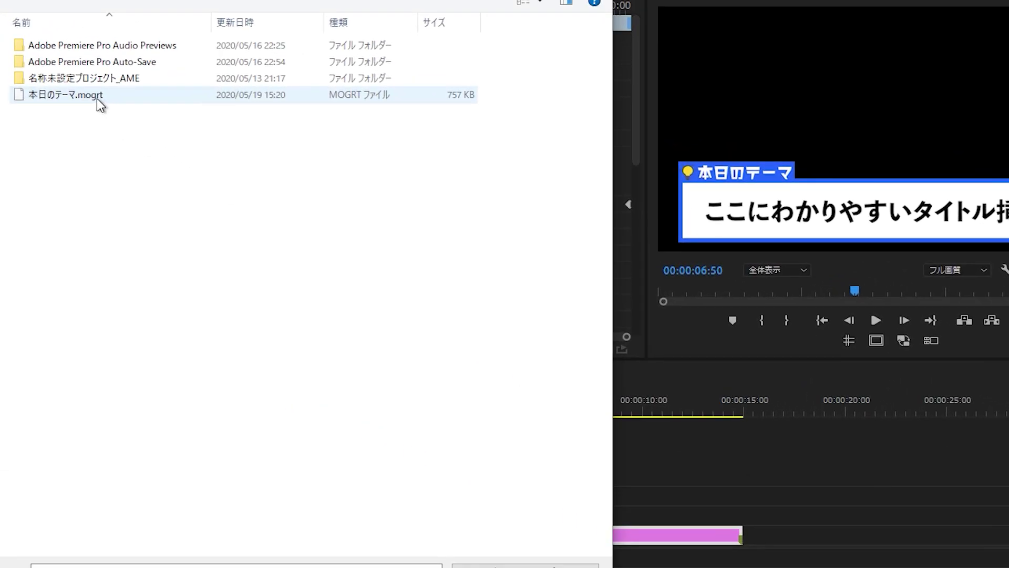
- Install 本日のテーマ.mogrt and drop the template onto V1 near 00:00:20
{"action": "double_click", "coordinate": [100, 101]}
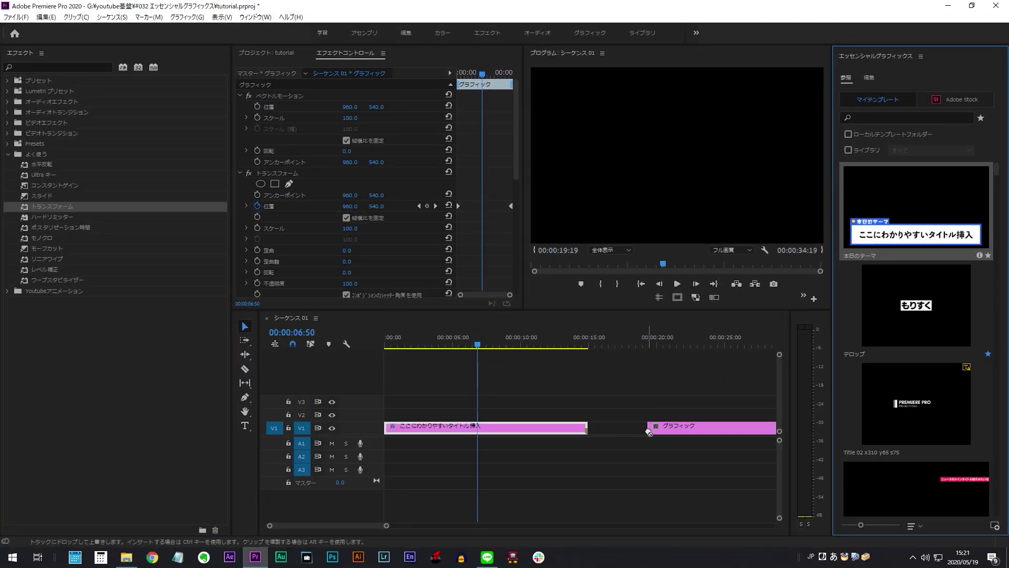
{"action": "left_click_drag", "start_coordinate": [874, 240], "coordinate": [631, 431]}
{"action": "scroll", "coordinate": [630, 429], "scroll_direction": "down", "scroll_amount": 3}
{"action": "left_click_drag", "start_coordinate": [466, 344], "coordinate": [486, 353]}
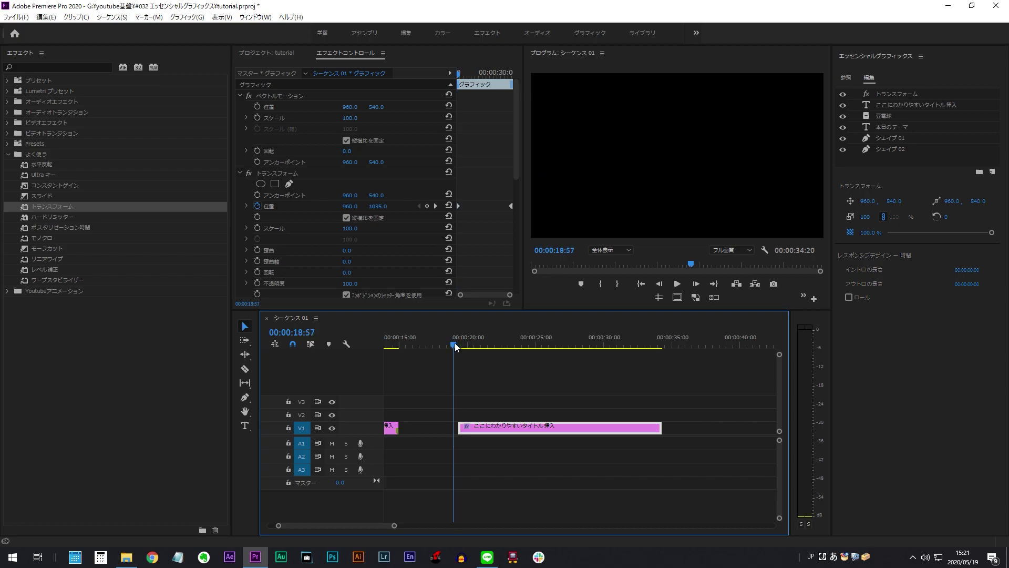